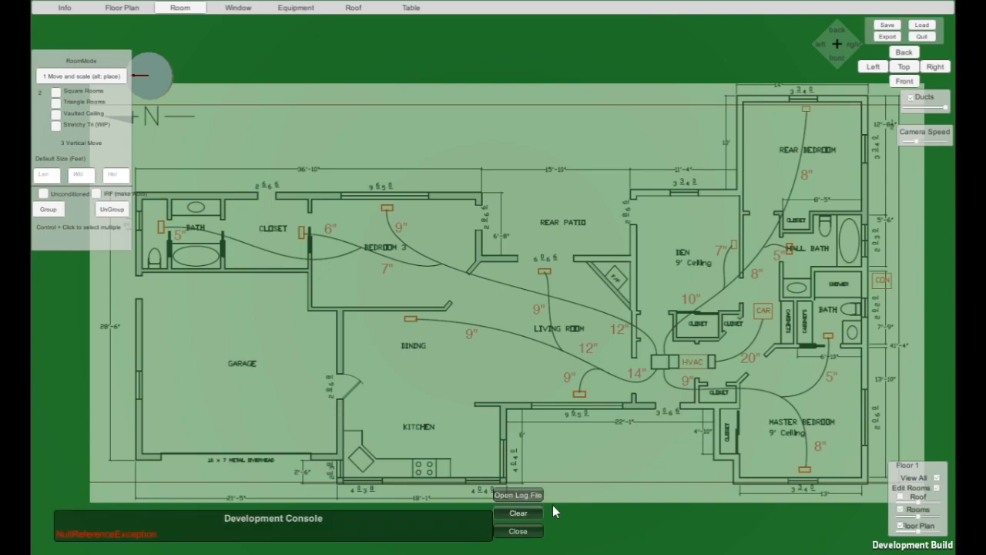
Close the development console and examine the house model in 3D from several sides with the room surfaces shown and hidden
left_click(537, 530)
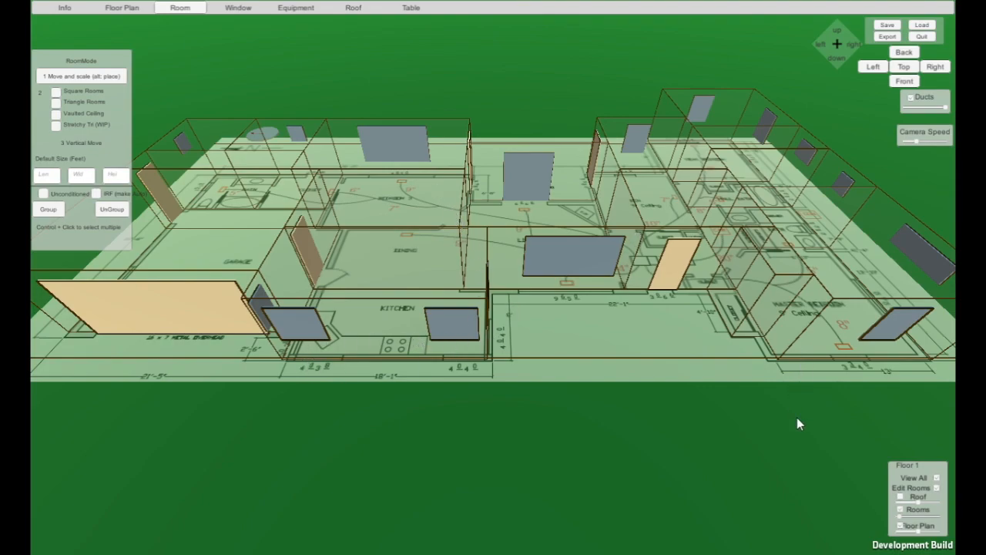
middle_click_drag(865, 351, 899, 403)
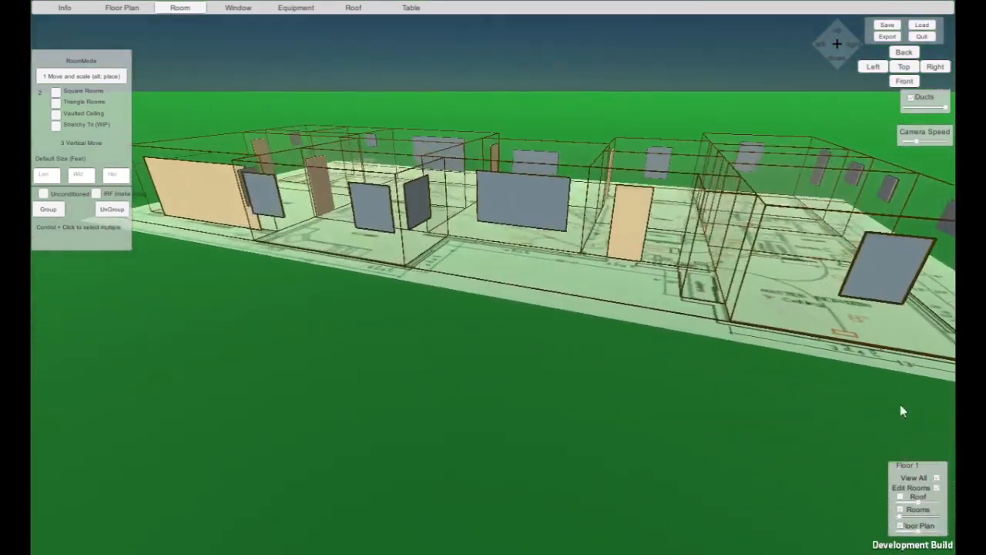
left_click(903, 523)
mouse_move(872, 235)
middle_mouse_down()
mouse_move(807, 264)
mouse_move(567, 265)
mouse_move(748, 272)
mouse_move(506, 308)
mouse_move(471, 275)
mouse_move(671, 358)
mouse_move(645, 317)
mouse_move(770, 264)
mouse_move(735, 337)
mouse_move(765, 339)
mouse_move(715, 343)
mouse_move(680, 390)
mouse_move(715, 451)
mouse_move(460, 405)
middle_mouse_up()
middle_click_drag(572, 270, 623, 368)
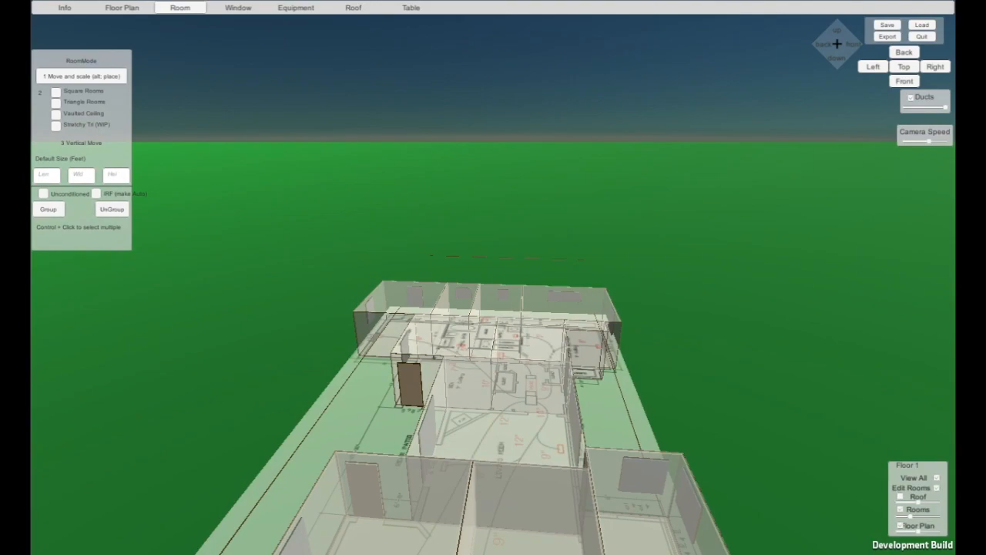
left_click(905, 81)
middle_click_drag(560, 198, 670, 381)
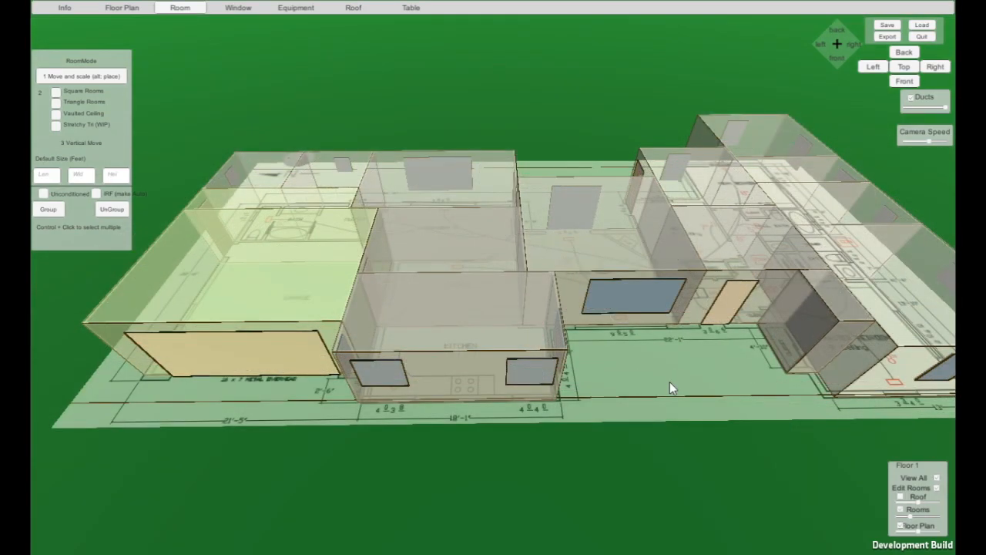
middle_click_drag(726, 306, 688, 460)
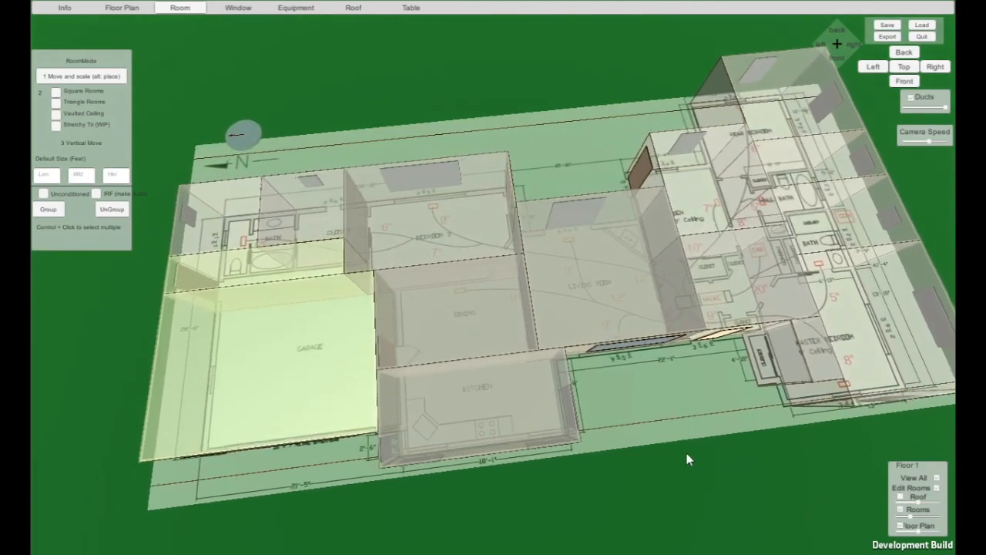
left_click(910, 515)
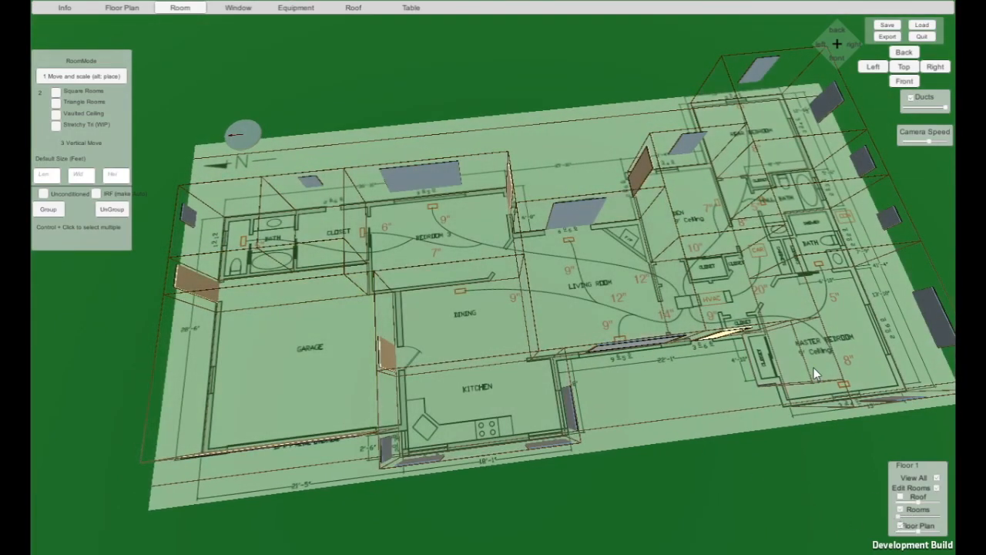
Examine the full extent of the floor plan from the master bedroom to the garage, including from directly above
key("d")
key("a")
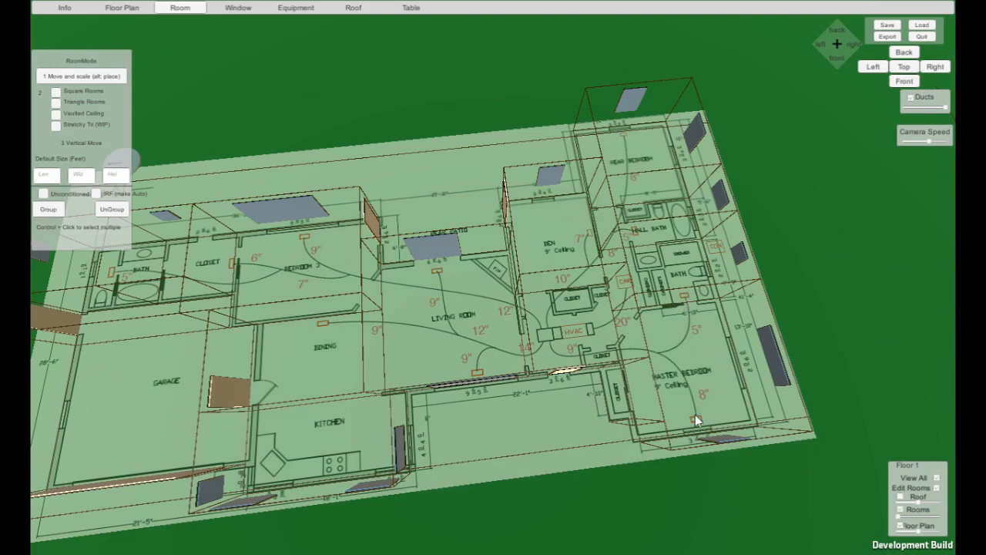
key("a")
key("s")
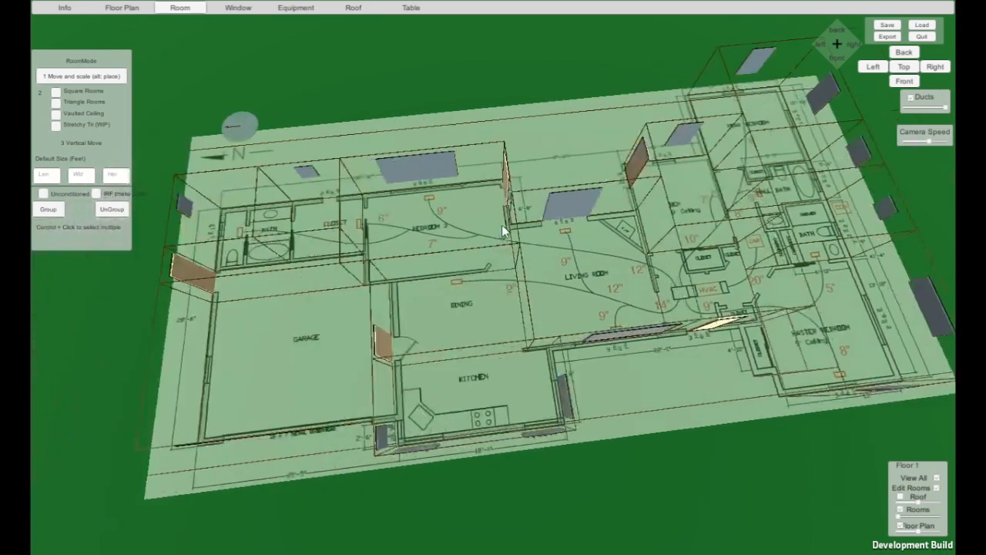
key("d")
key("w")
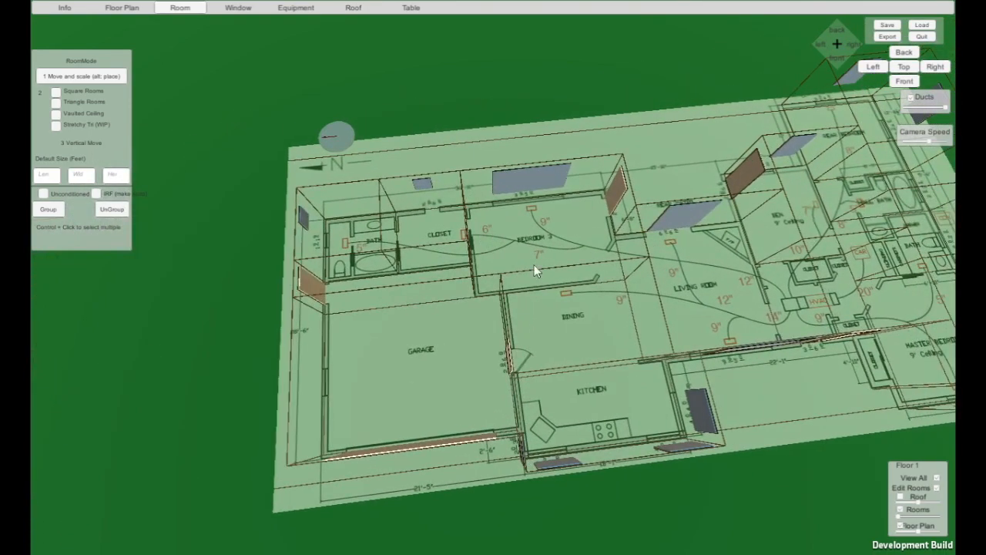
left_click(904, 66)
middle_click_drag(468, 255, 529, 249)
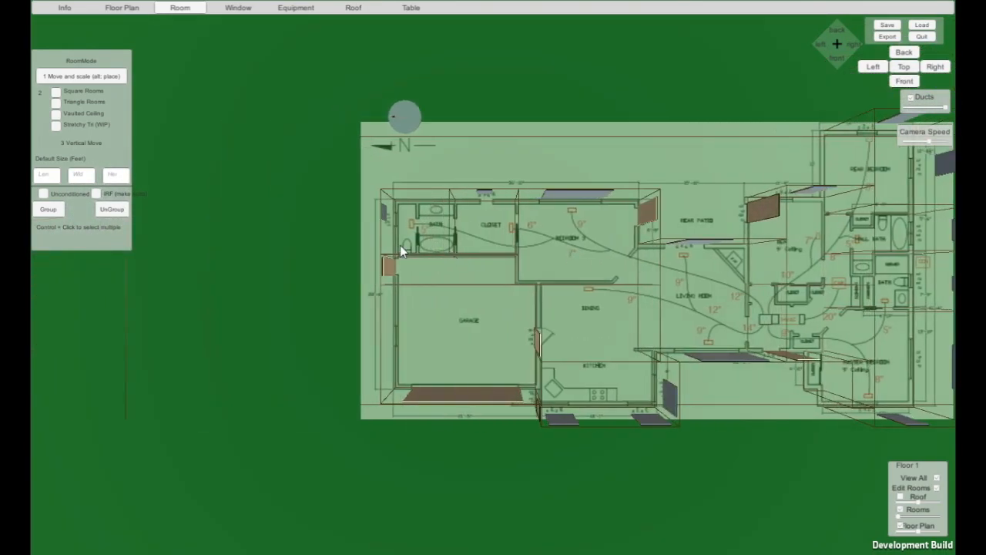
Place a 6 by 12 ceiling register in the Bath next to the Closet
scroll(400, 245, "up", 5)
scroll(400, 245, "down", 1)
right_click_drag(530, 243, 535, 204)
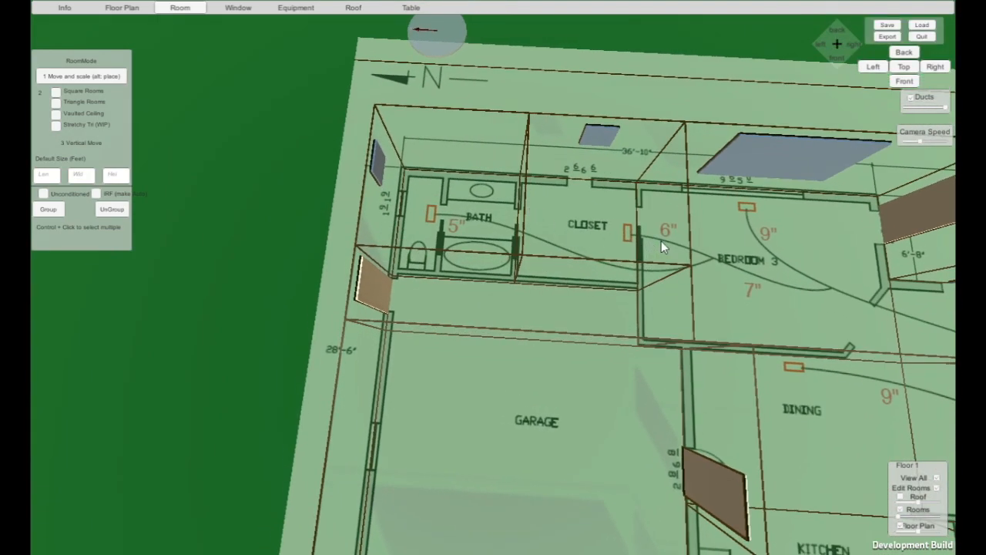
middle_click_drag(733, 264, 696, 263)
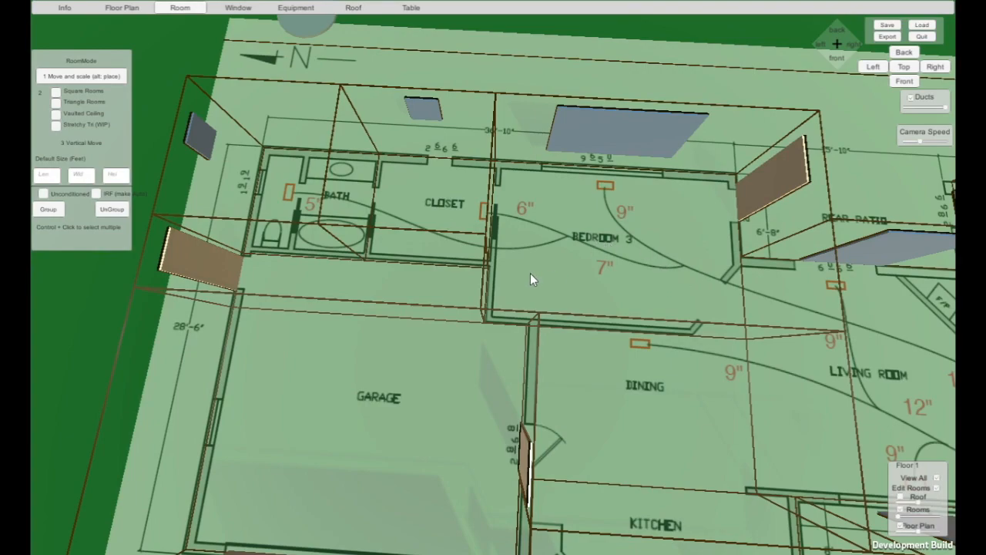
middle_click_drag(530, 273, 540, 271)
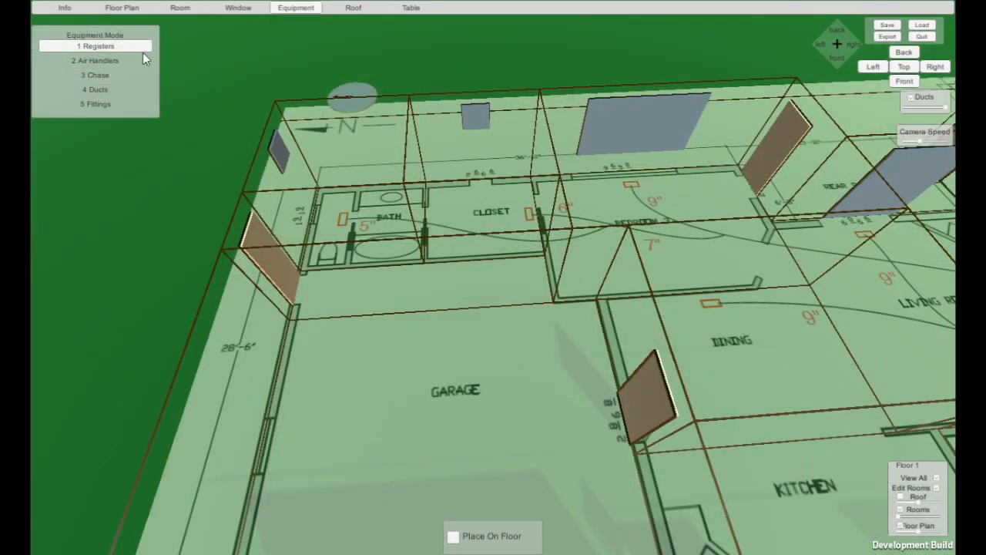
left_click(330, 145)
scroll(330, 144, "up", 5)
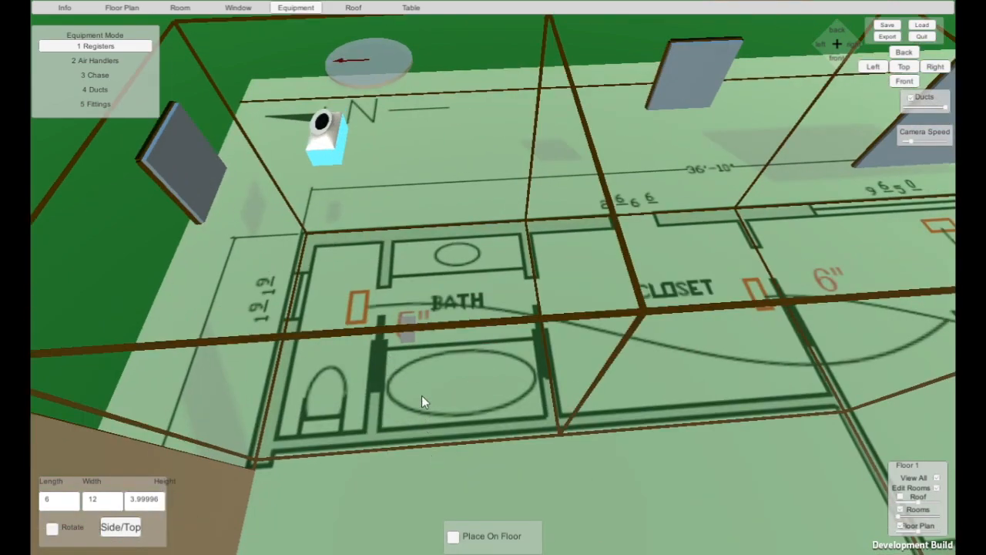
scroll(409, 308, "up", 5)
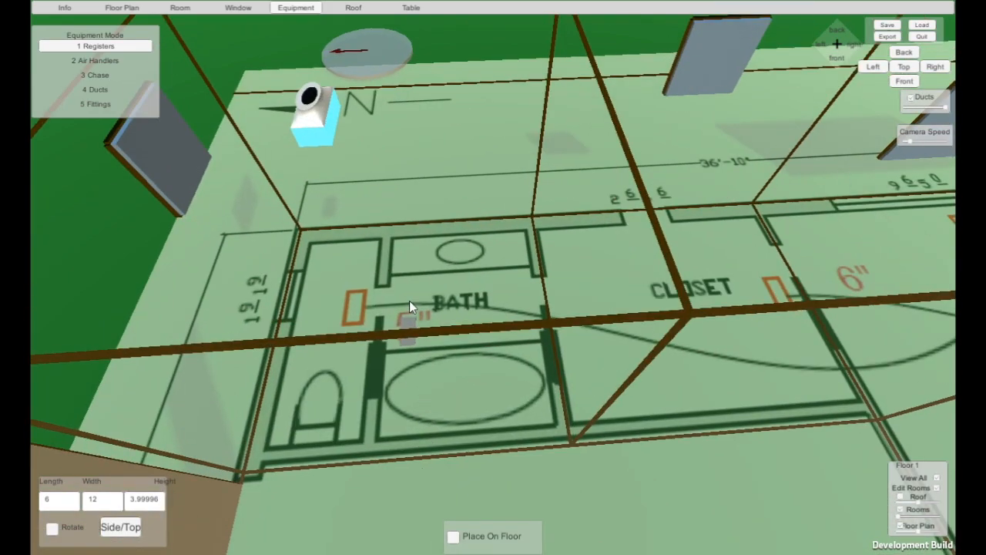
scroll(409, 344, "down", 8)
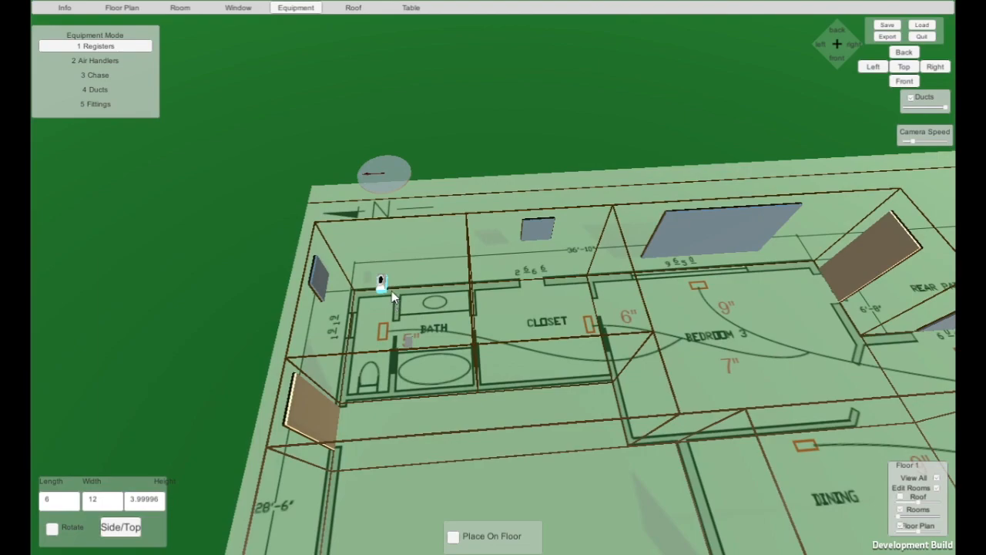
Move the Bath register so it lines up with the register mark beside the 5" duct label
left_click_drag(382, 280, 346, 266)
scroll(346, 267, "up", 3)
scroll(341, 265, "up", 4)
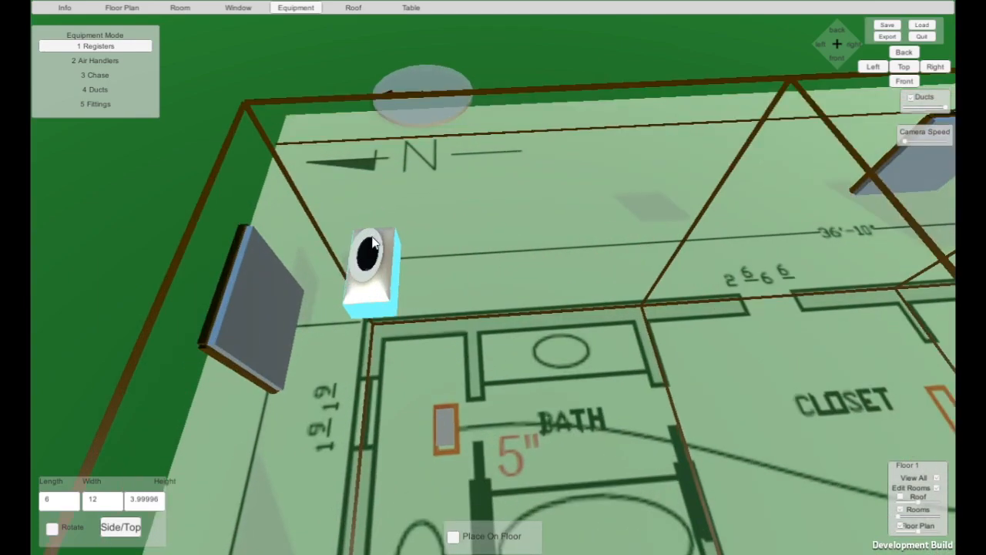
Try the side duct connection on the Bath register and return it to the top connection
left_click(126, 528)
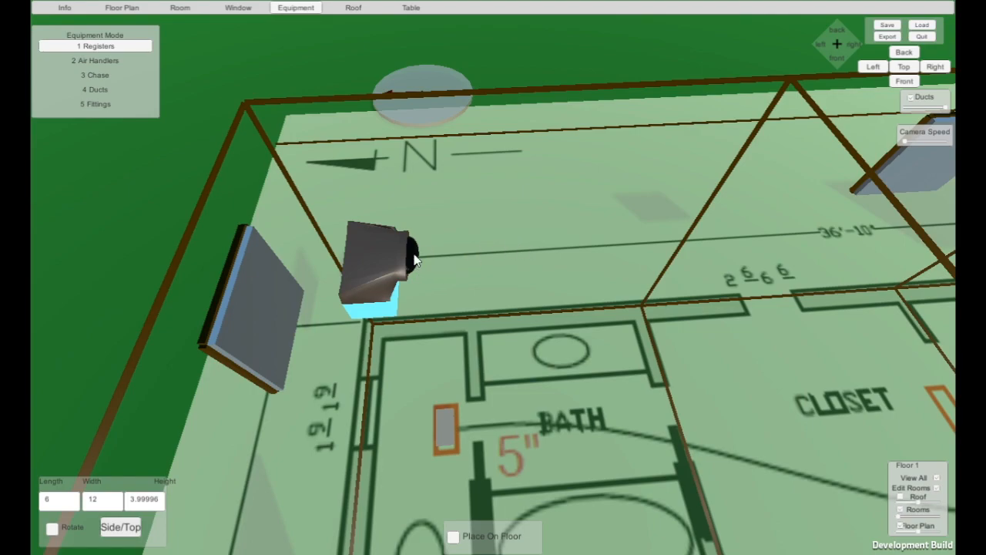
left_click(116, 527)
scroll(317, 355, "down", 5)
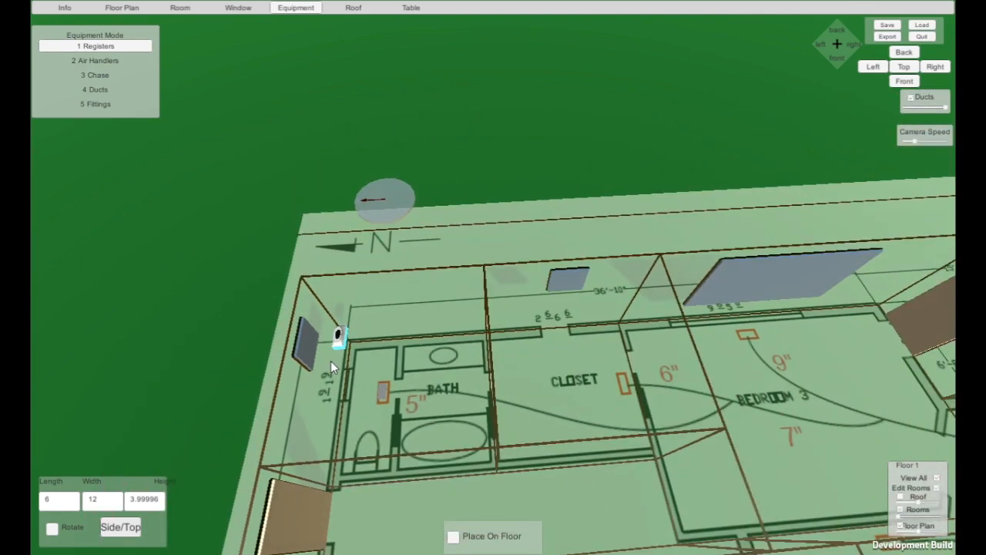
Place the remaining registers at the marked locations throughout the house, rotating them to match the plan
left_click(650, 336)
left_click(667, 324)
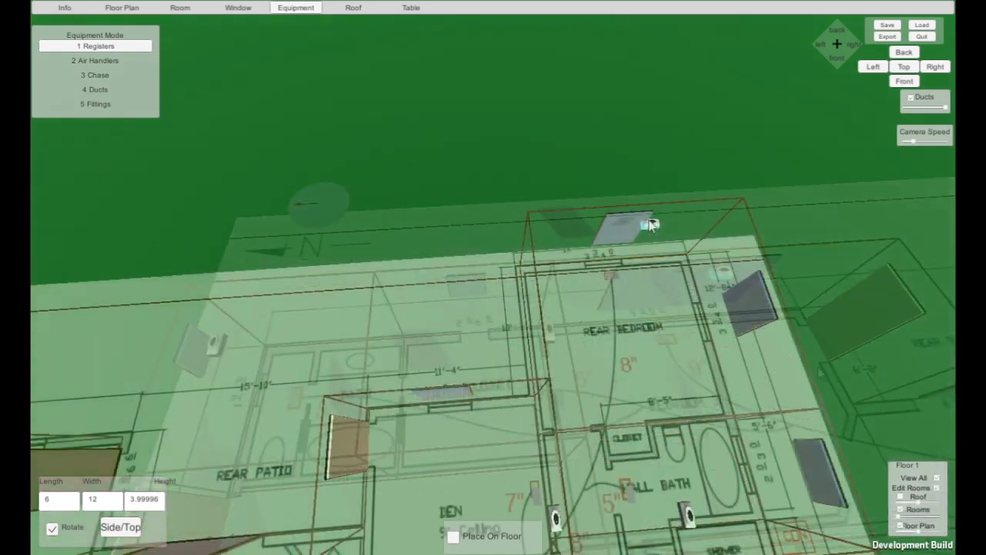
key("s")
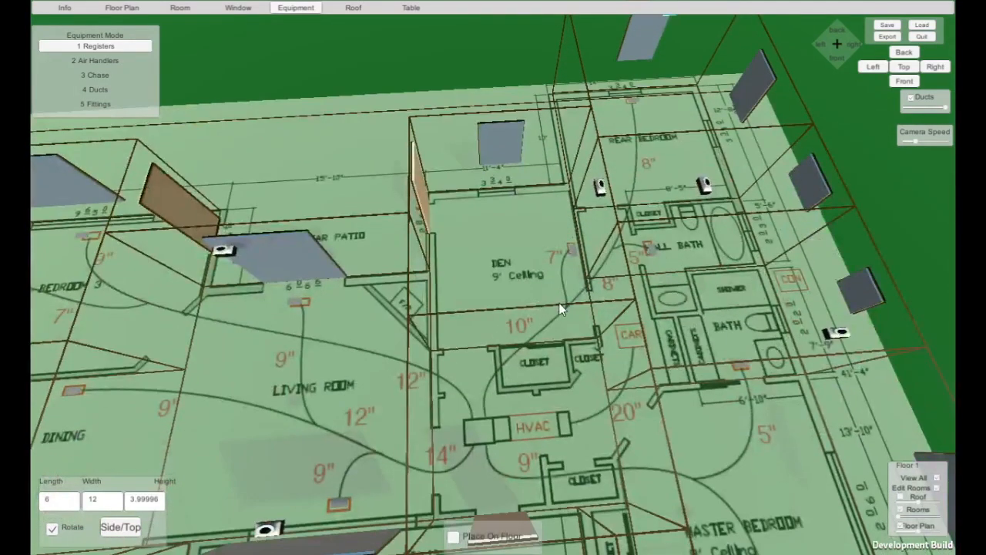
scroll(561, 305, "down", 3)
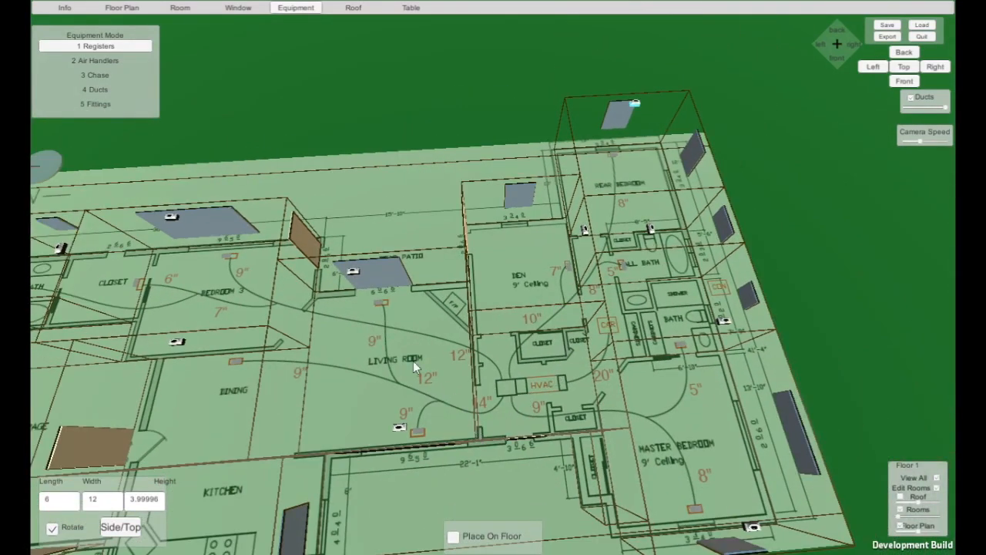
left_click(583, 356)
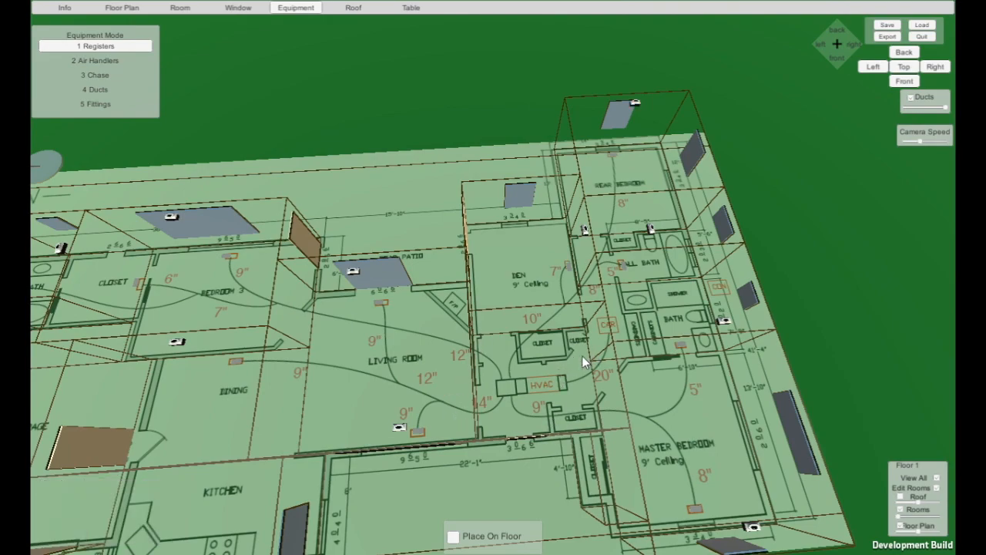
Place a register at the CAR mark, set its length to 20 and width to 30, and align it with the mark
key("s")
key("d")
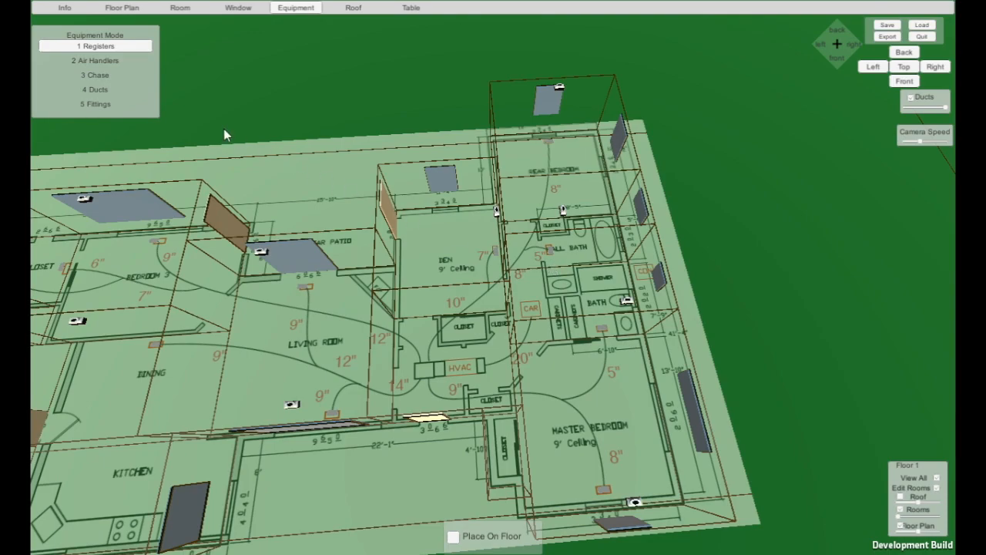
left_click(542, 259)
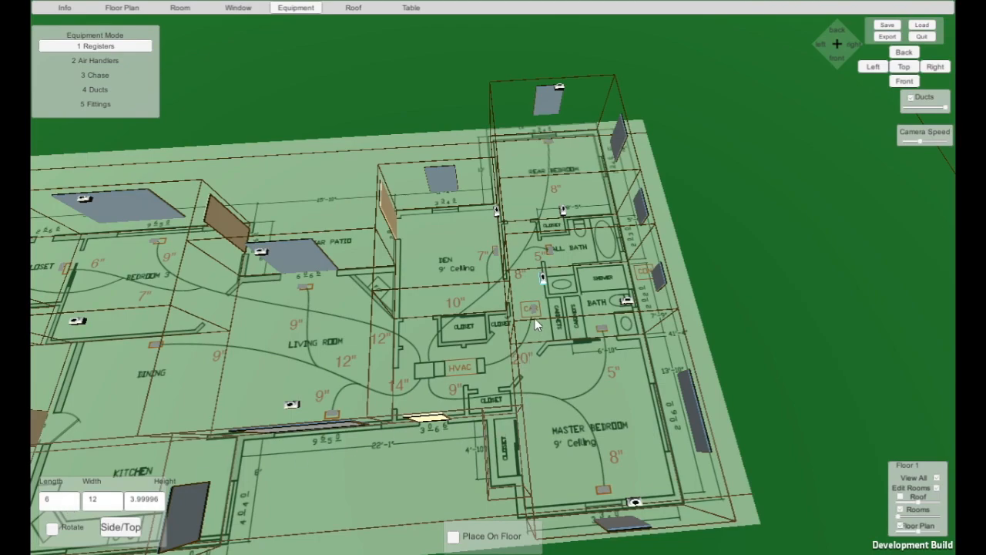
left_click(57, 498)
type("20")
left_click(104, 506)
type("30")
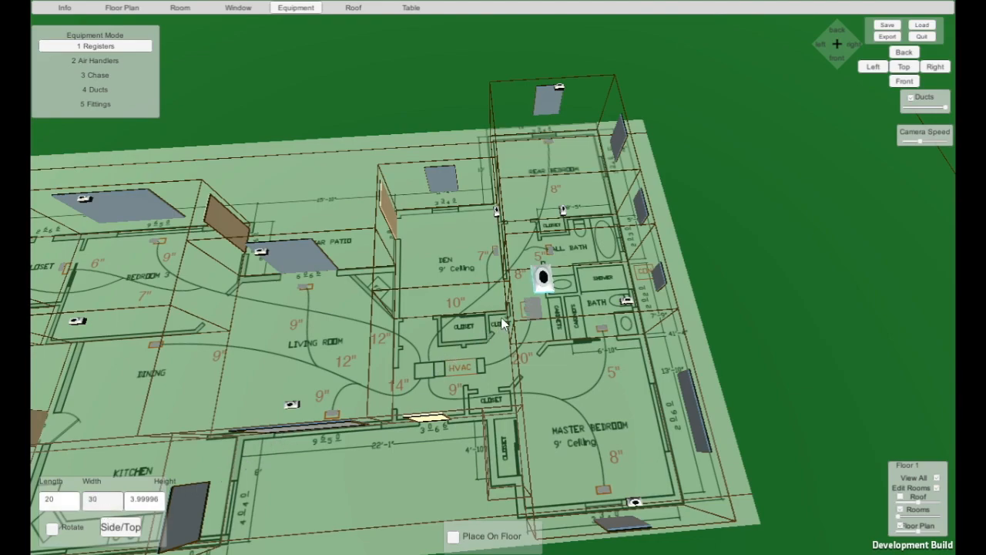
left_click_drag(543, 277, 538, 276)
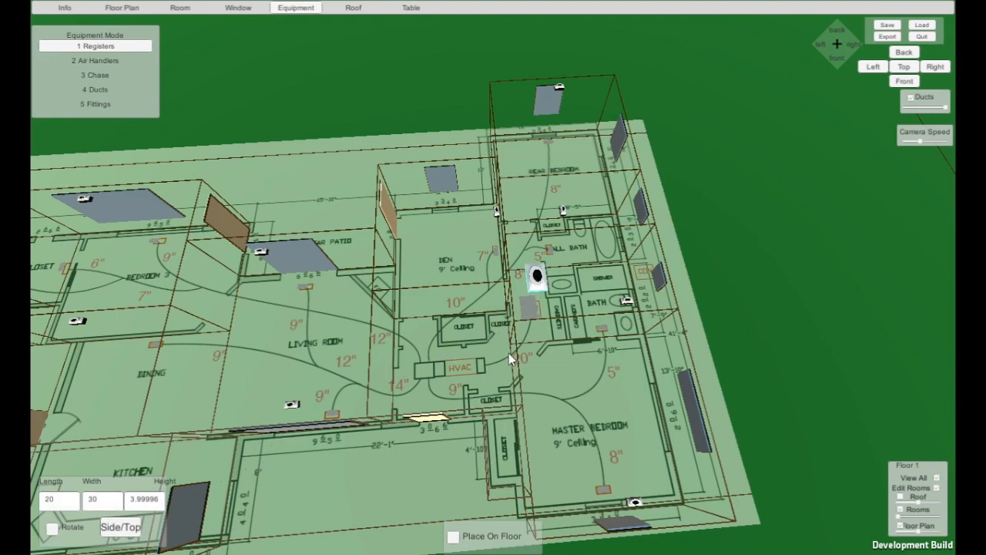
Place a horizontal air handler over the HVAC mark and add a second white plenum section next to the coil
middle_click_drag(452, 372, 466, 361)
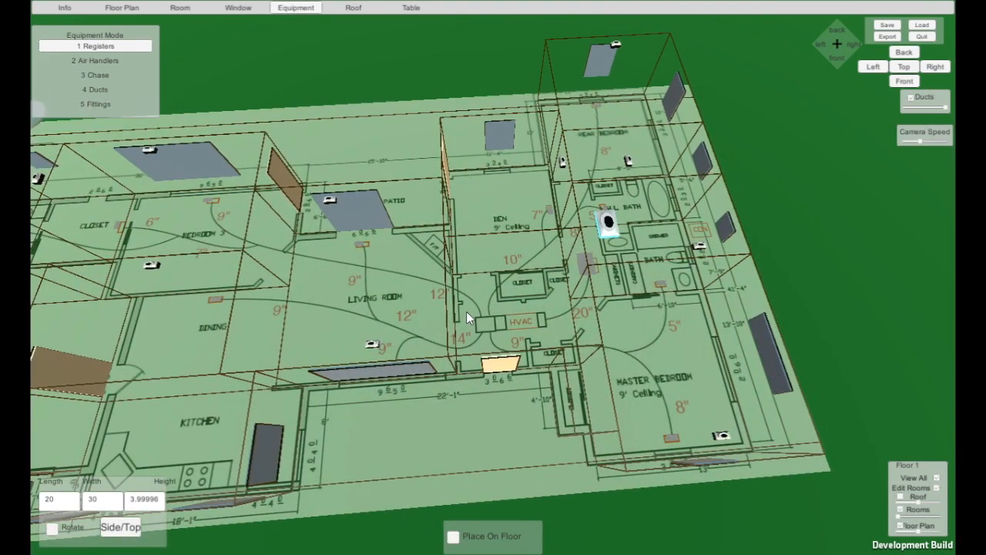
left_click(97, 60)
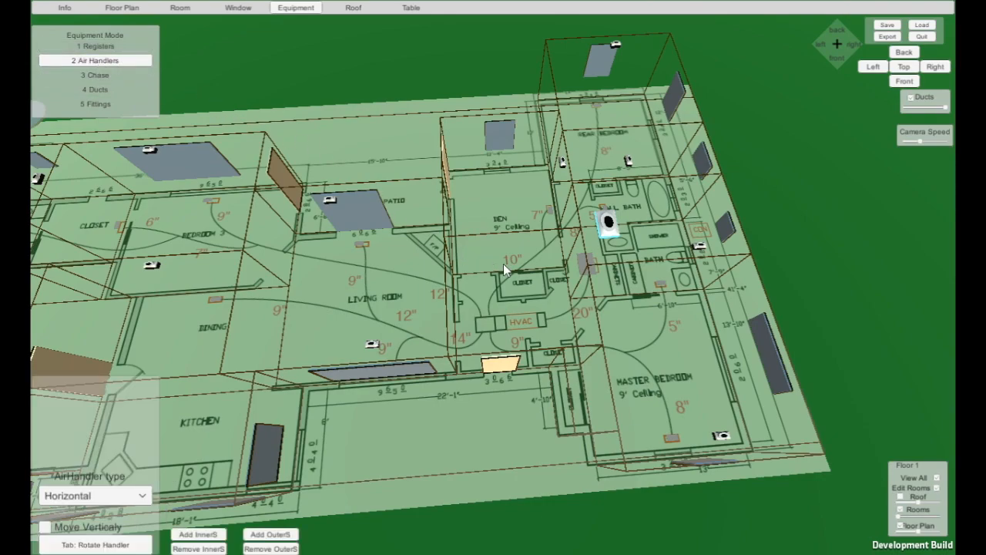
left_click(517, 278)
left_click_drag(517, 235, 510, 284)
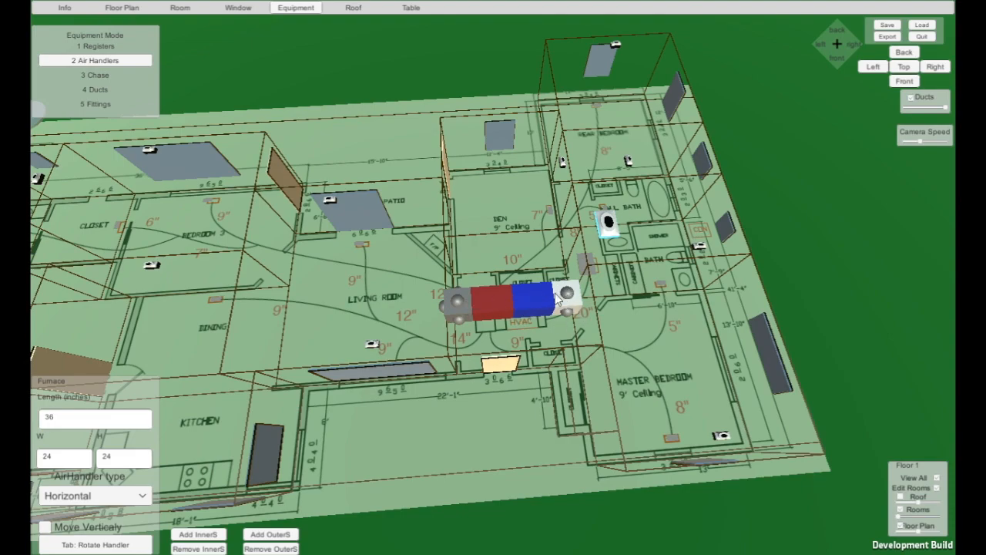
key("Tab")
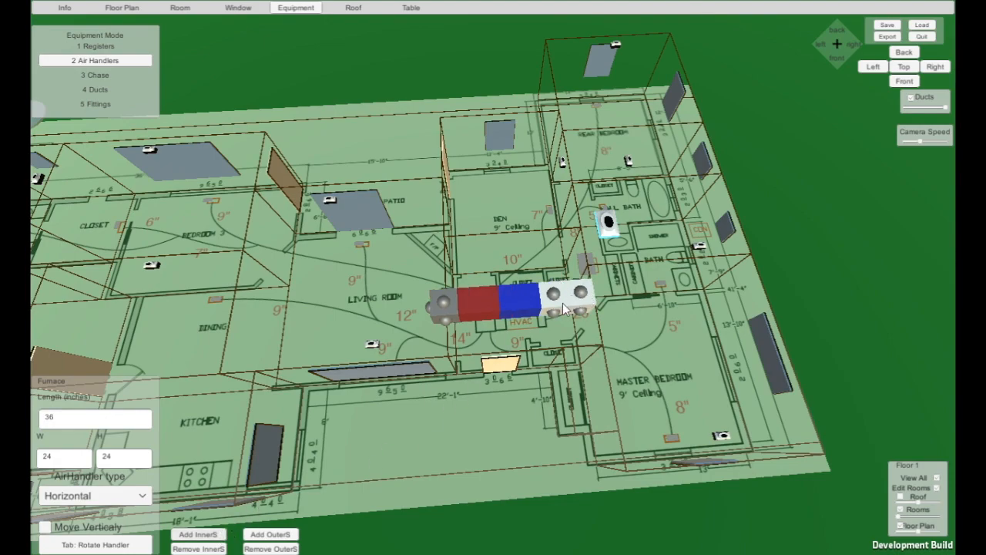
Set the length of the air handler's coil to 24 inches
left_click(514, 302)
double_click(147, 416)
key("BackSpace")
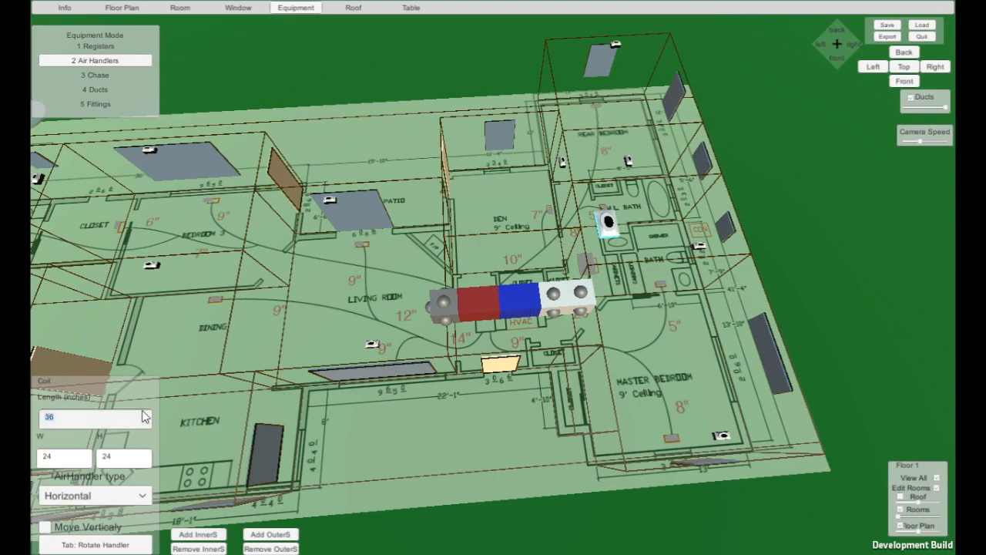
type("24")
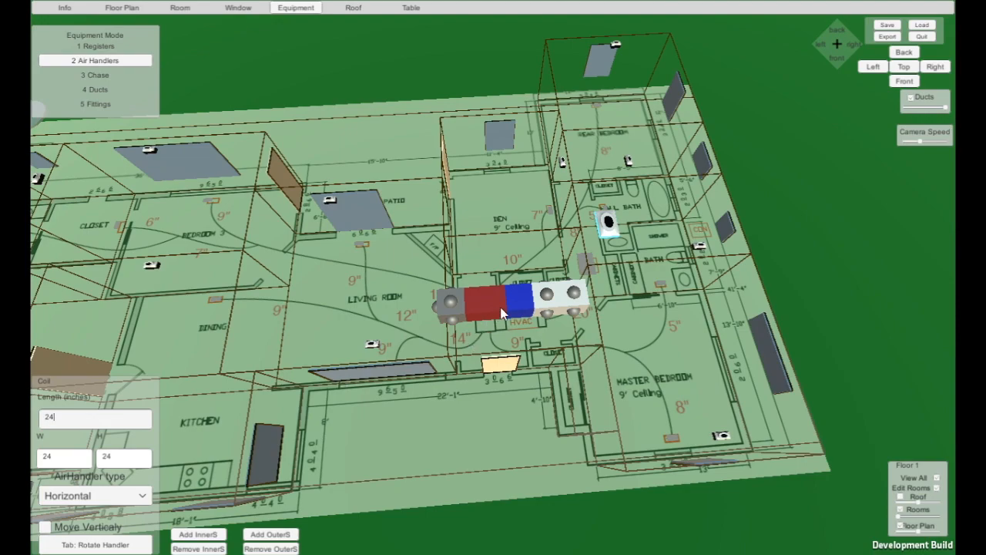
Shift the air handler slightly toward the Den and rotate it 180 degrees so the white plenums face the Living Room
left_click_drag(516, 300, 514, 294)
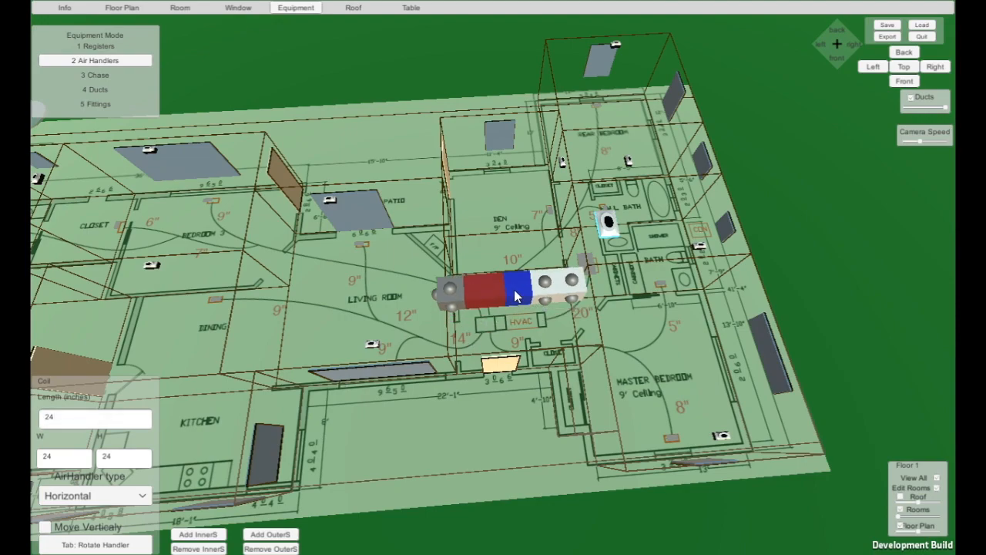
key("Tab")
key("Tab")
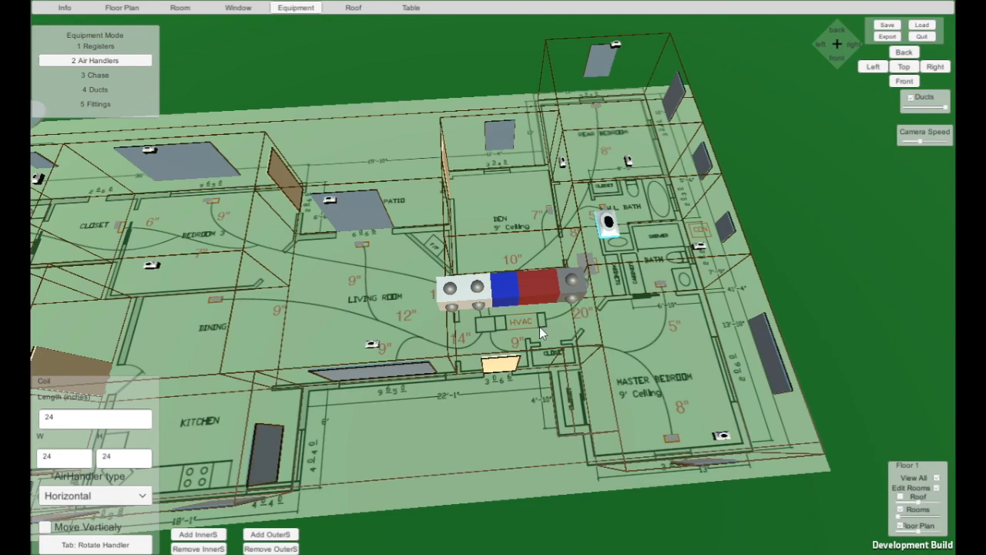
Run a duct from the end connector of the air handler's gray return section to the return box and set its diameter to 20 inches
middle_click_drag(539, 327, 476, 337)
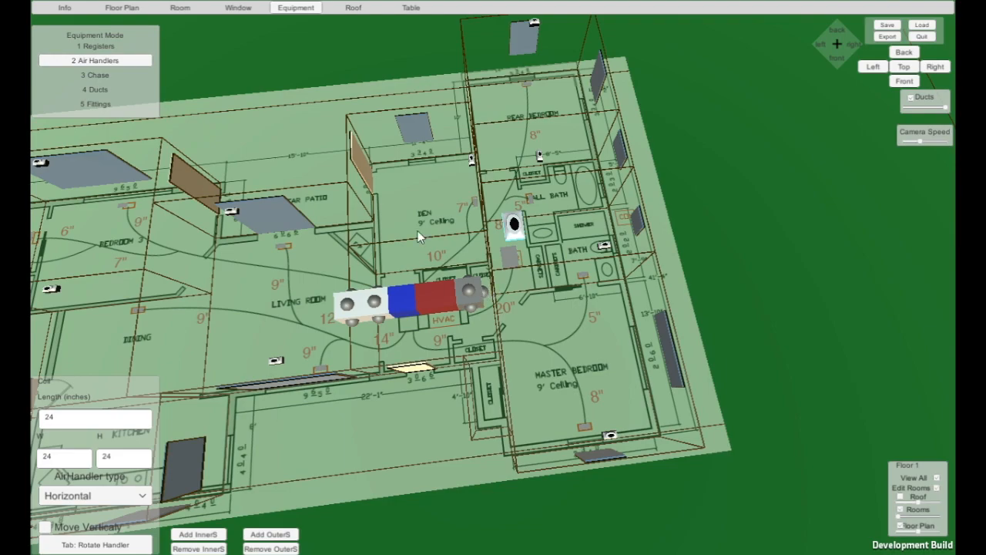
left_click(104, 89)
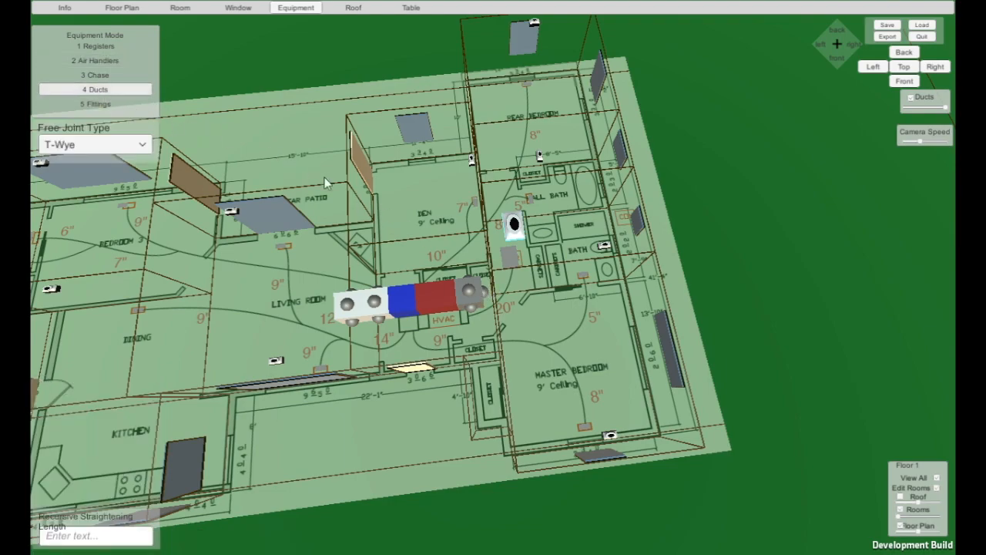
left_click(482, 290)
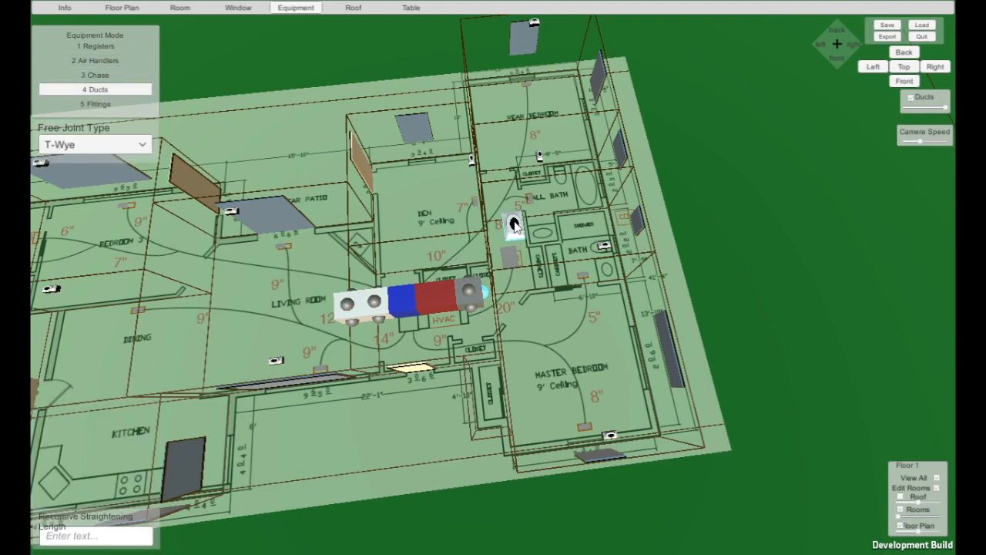
left_click(533, 238)
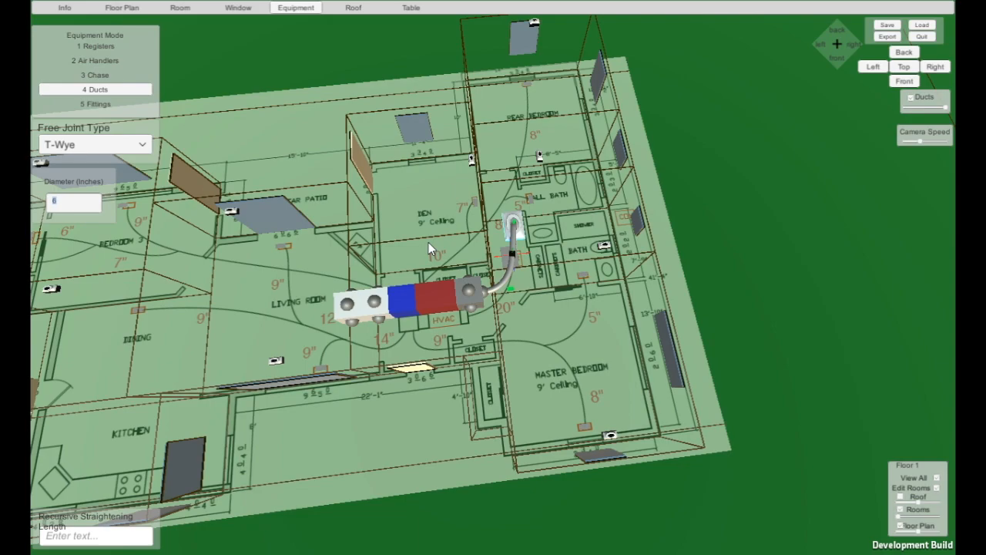
type("20")
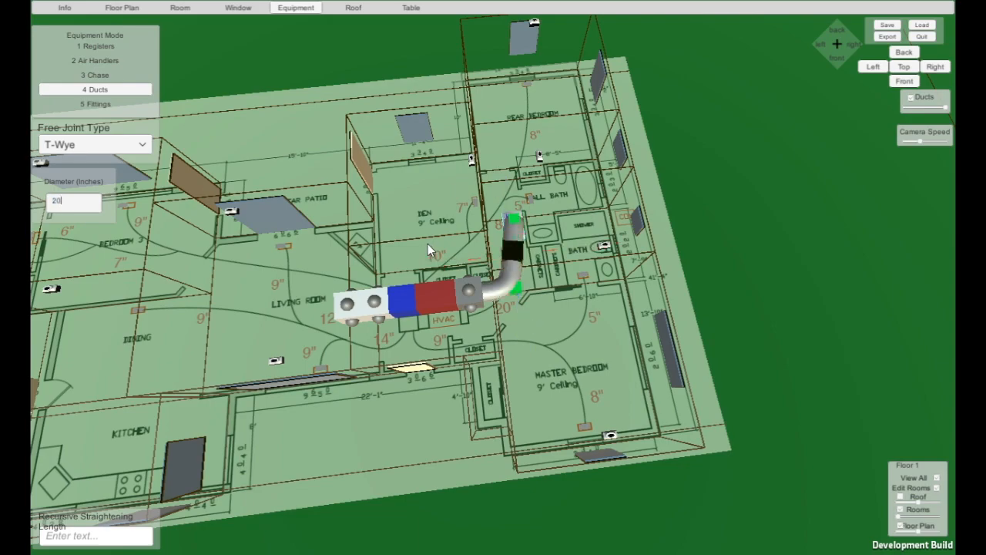
Run a duct from the outer white plenum's Den-side connector to the Bedroom 3 register and pull its midpoint over the Living Room
right_click_drag(560, 284, 458, 259)
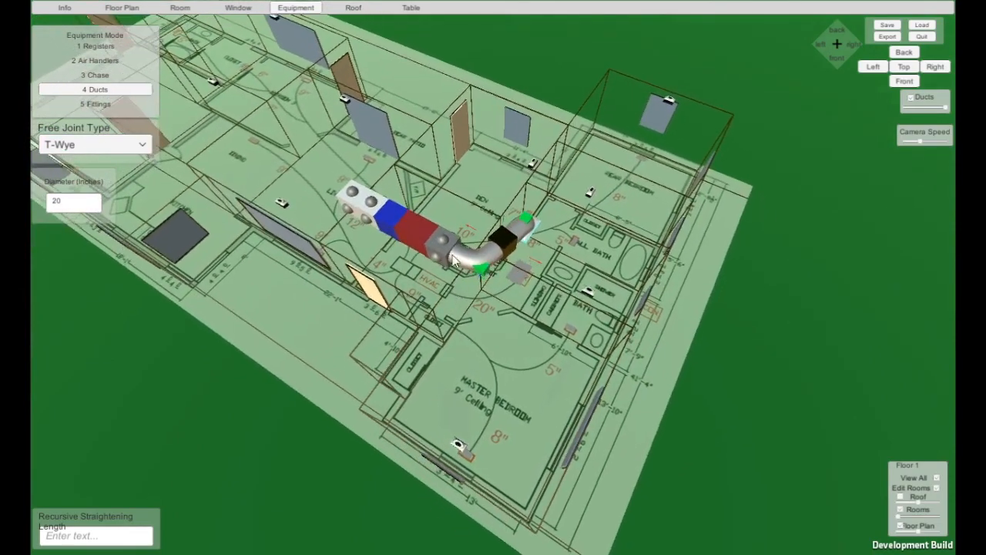
right_click_drag(512, 318, 553, 320)
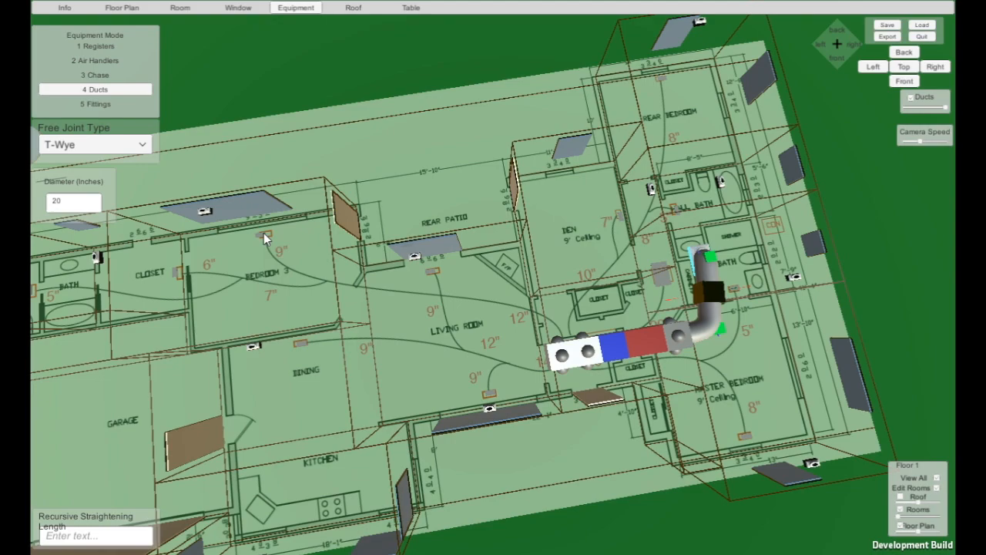
left_click(557, 339)
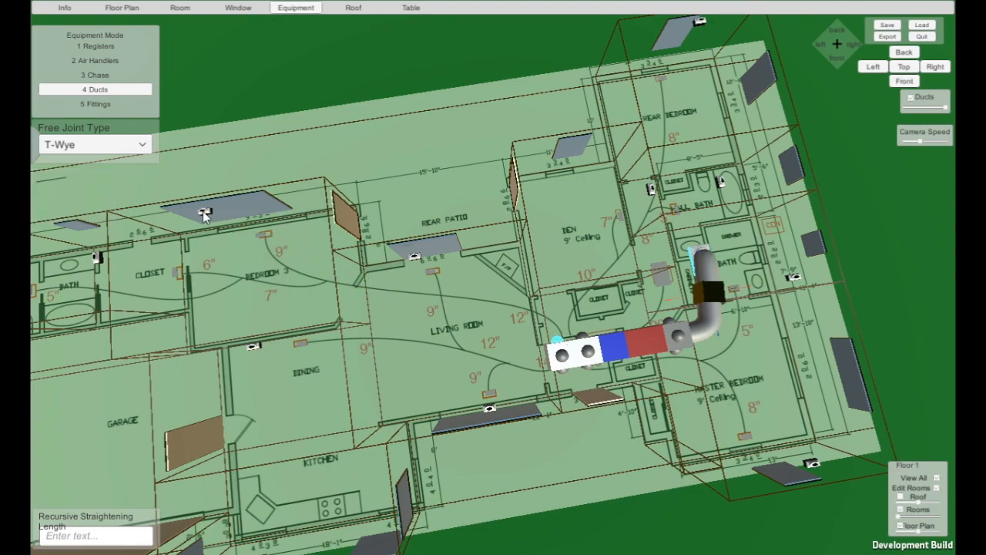
left_click(218, 224)
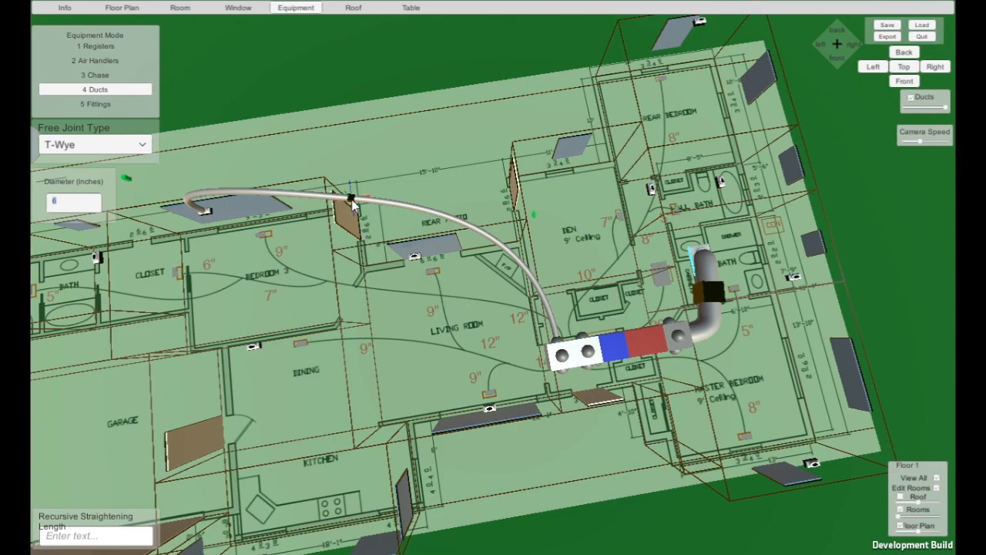
left_click_drag(350, 198, 509, 302)
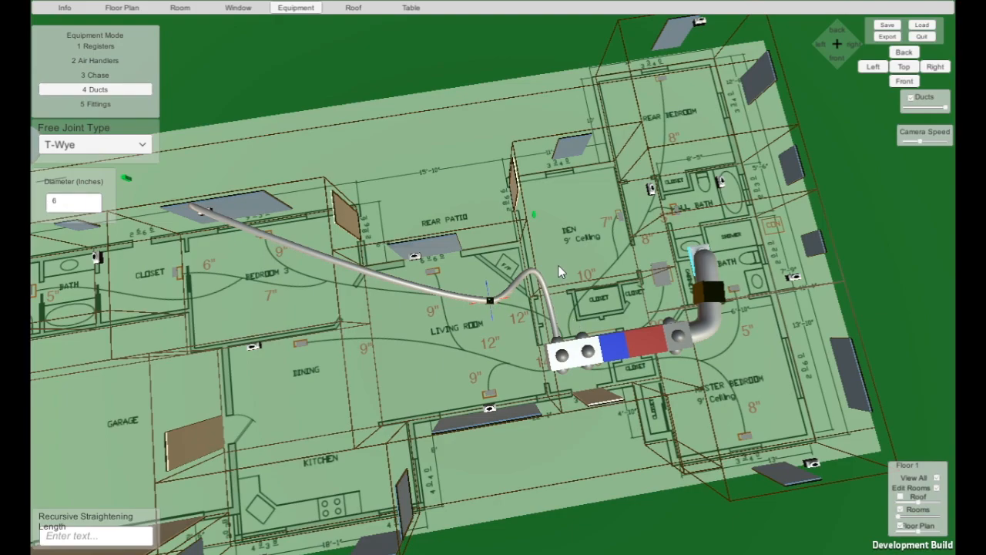
Move the duct's green curve handle from the Den down near the closets to smooth the bend at the plenum
scroll(543, 221, "up", 3)
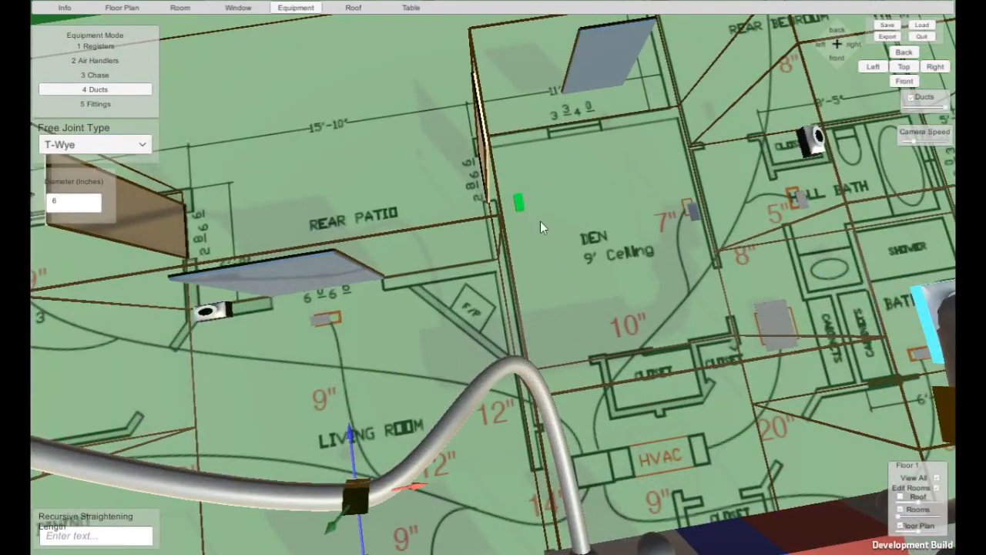
mouse_move(553, 290)
middle_mouse_down()
mouse_move(539, 266)
mouse_move(540, 284)
mouse_move(557, 291)
middle_mouse_up()
left_click_drag(488, 94, 522, 353)
key("a")
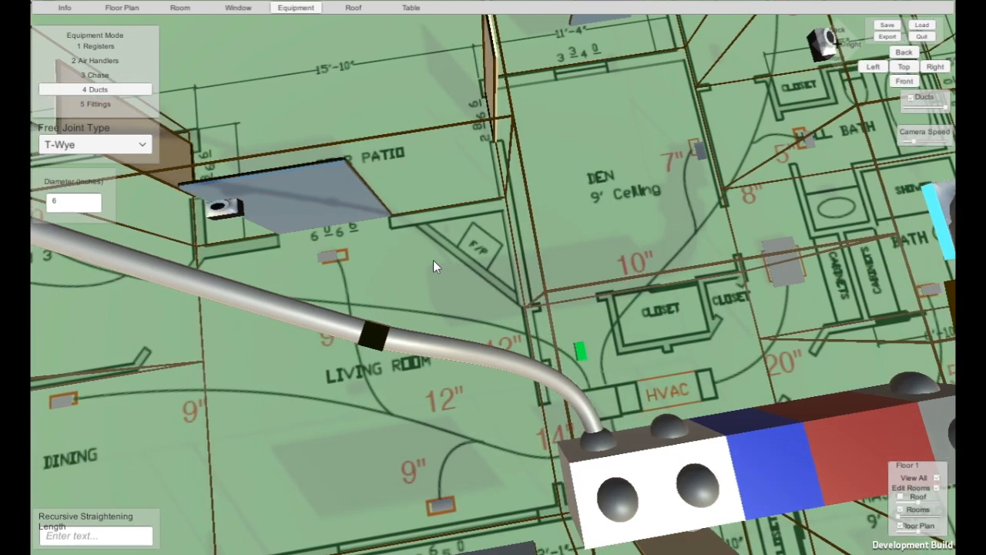
Move the duct's midpoint to the boundary of Bedroom 3 and the Living Room and insert a T-Wye joint there
key("s")
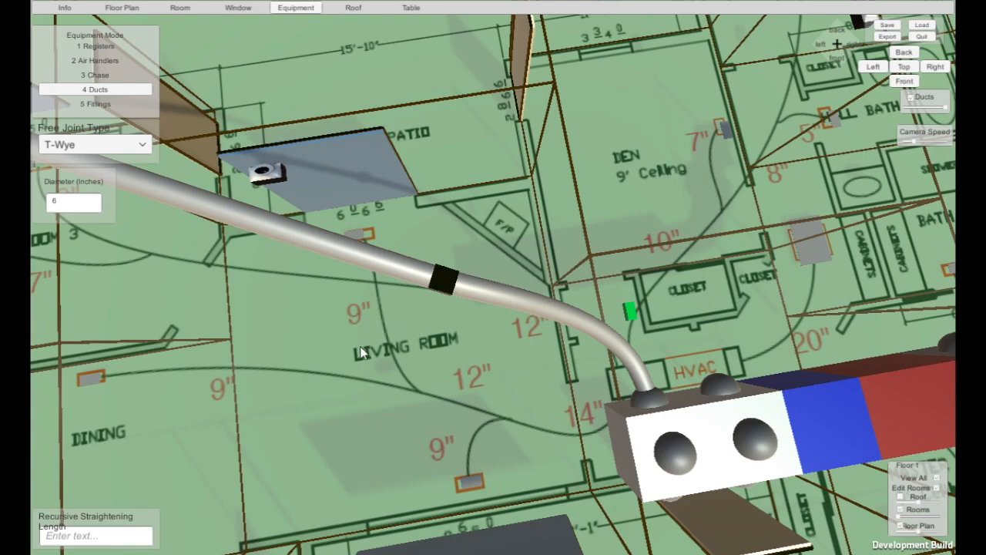
key("a")
key("s")
scroll(368, 342, "down", 3)
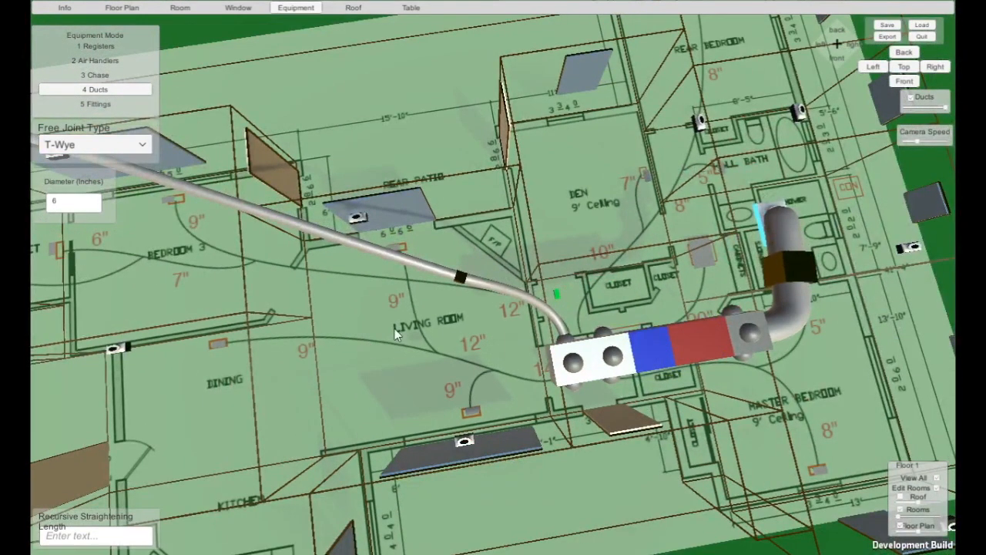
key("a")
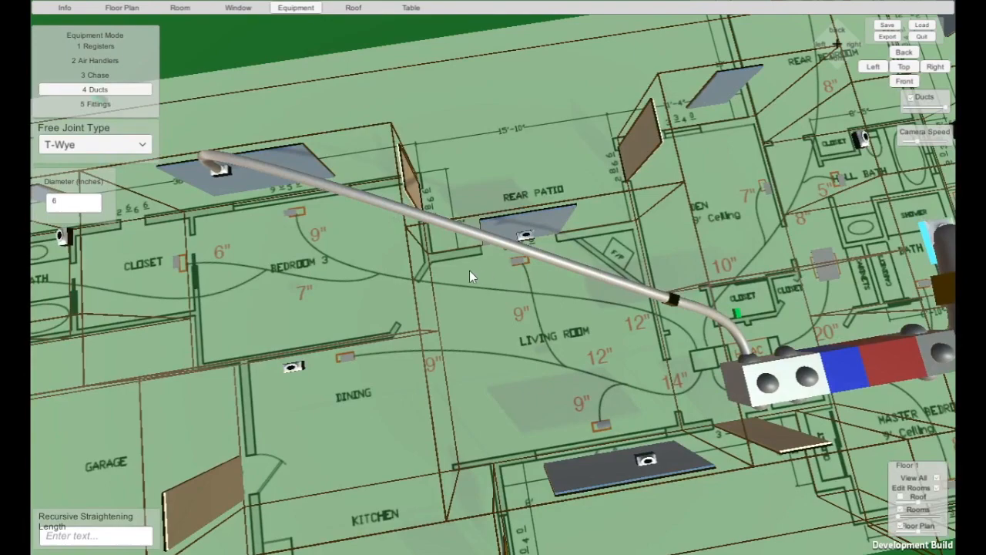
key("d")
key("w")
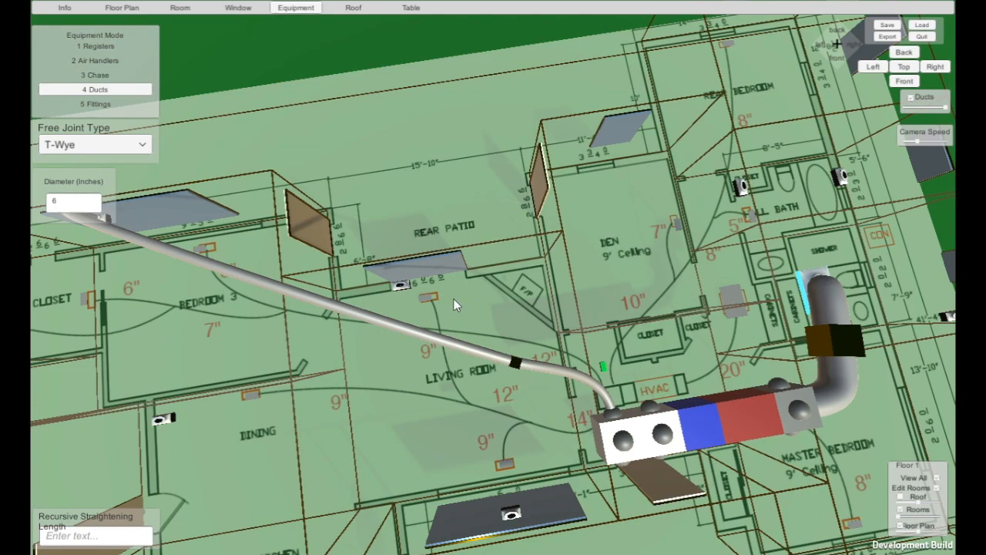
middle_click_drag(452, 299, 464, 293)
left_click_drag(655, 298, 354, 260)
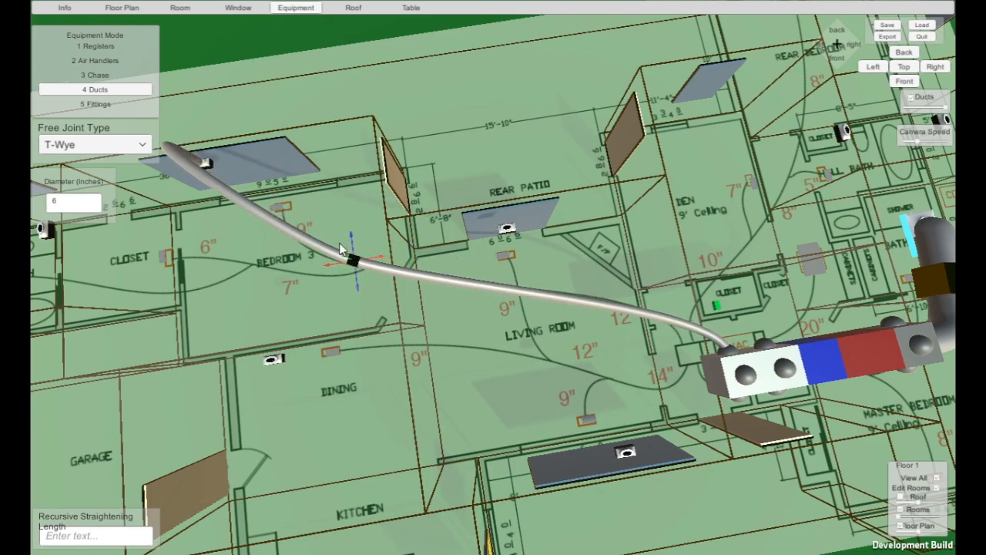
left_click_drag(351, 262, 351, 260)
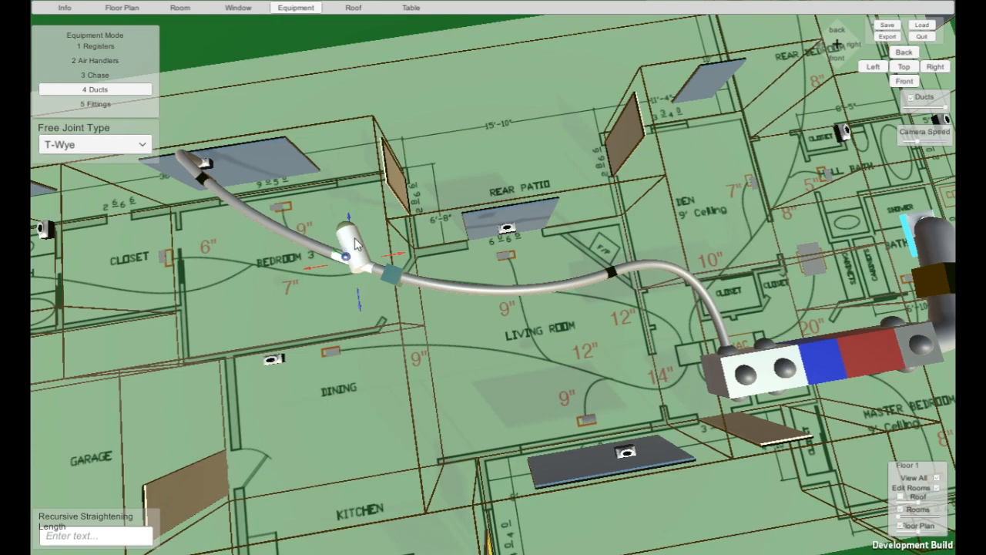
Turn the T-Wye's open branch toward Bedroom 3 and run a duct from it to the Closet register
scroll(356, 243, "down", 2)
middle_click_drag(418, 231, 439, 229)
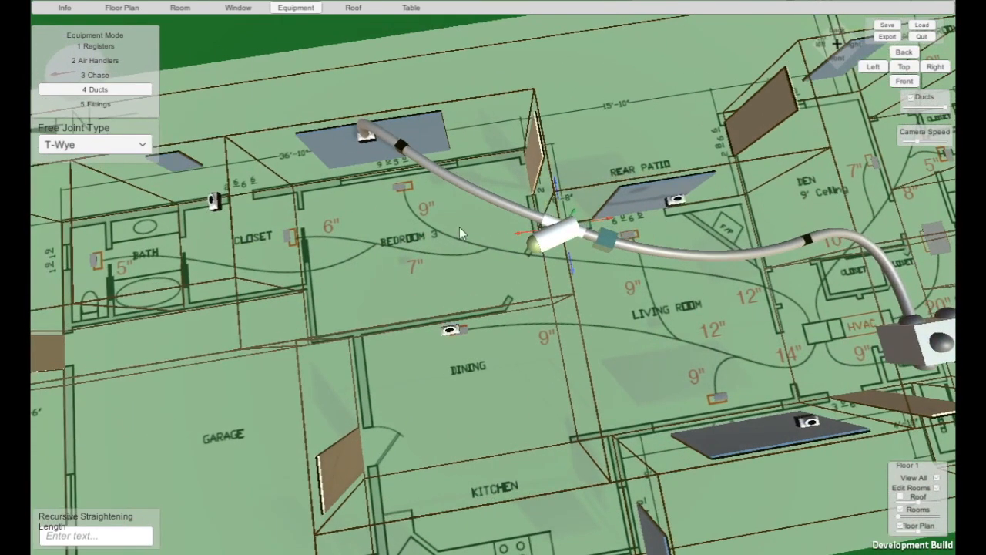
left_click(533, 244)
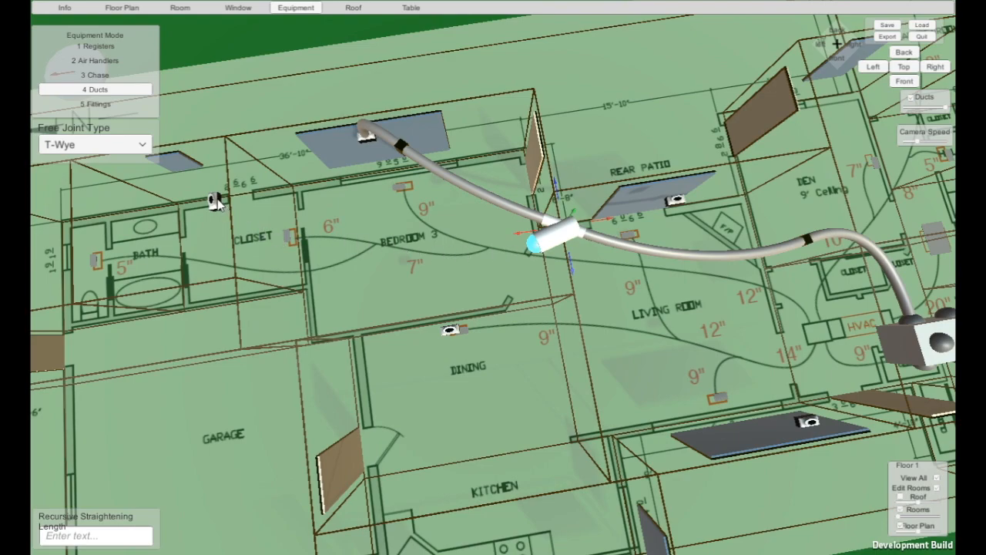
left_click(215, 201)
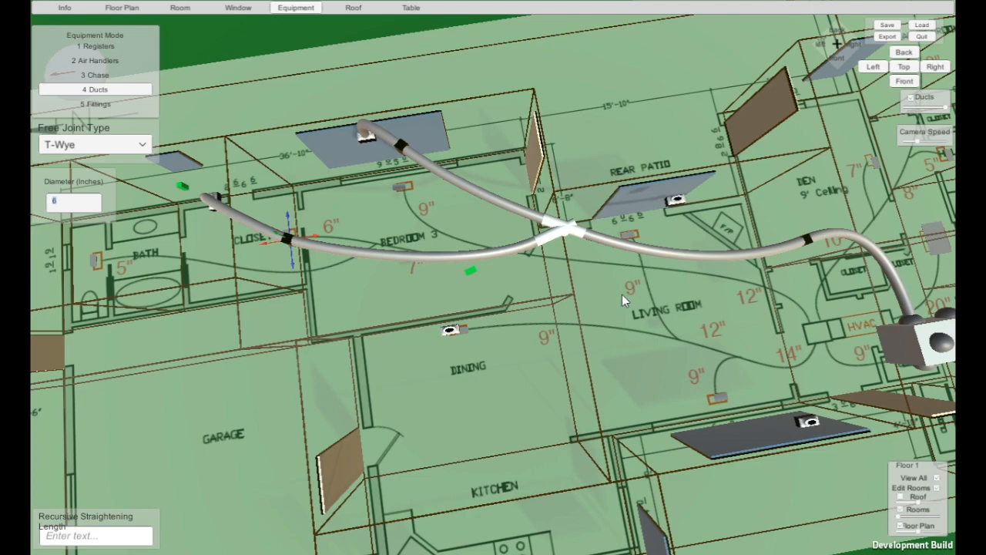
Set the diameter of the trunk duct between the white plenum and the T-Wye to 12 inches
left_click(710, 297)
key("d")
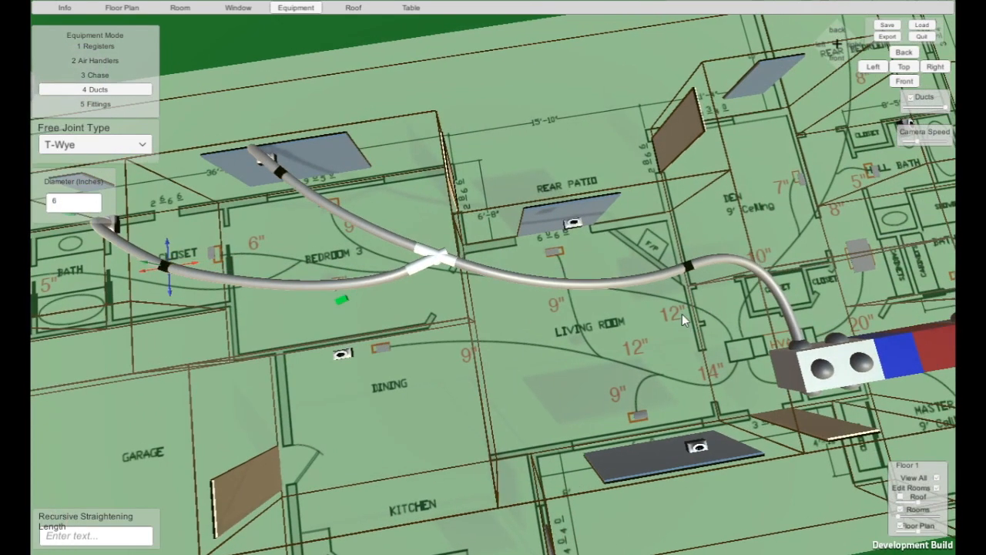
left_click(690, 277)
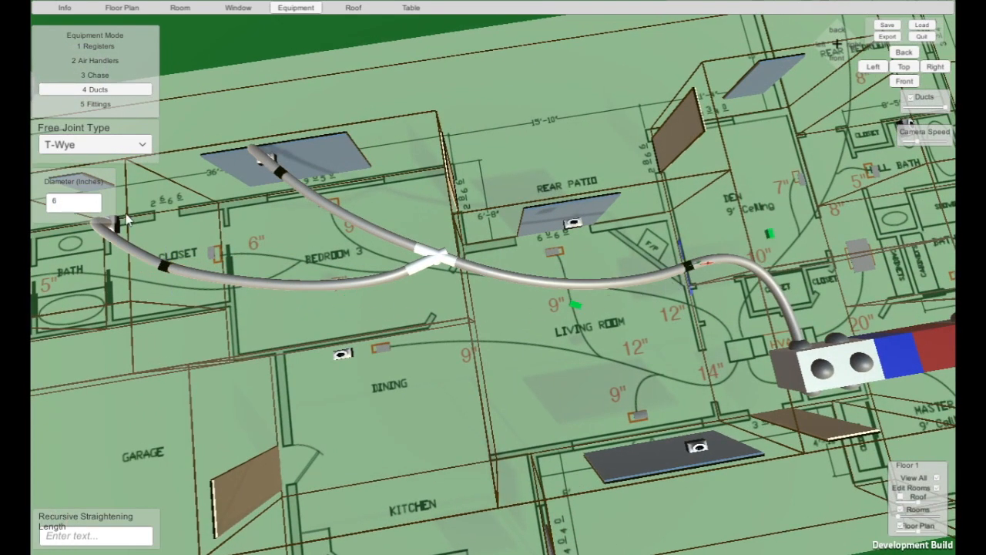
left_click(87, 201)
type("12")
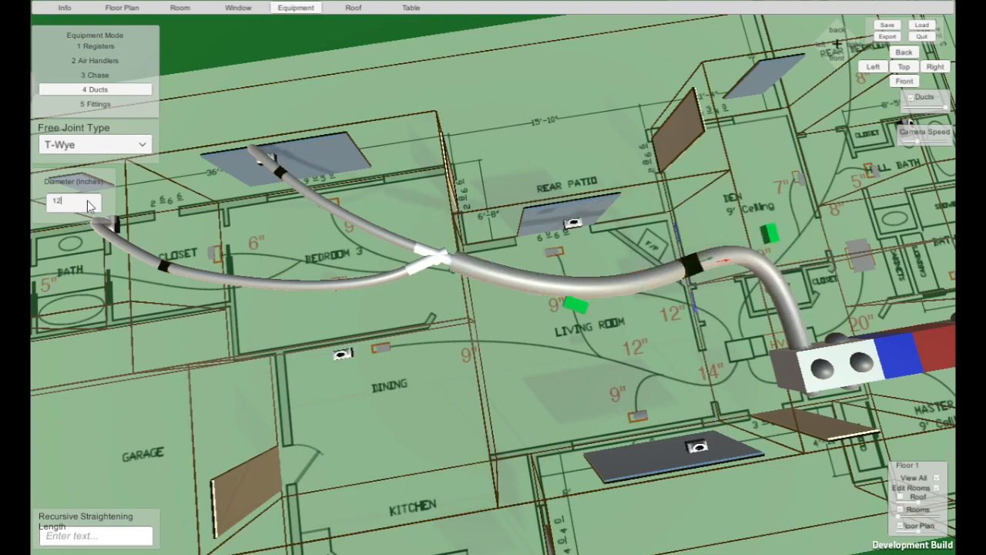
Set the diameter of the duct branch feeding the Bedroom 3 register to 9 inches
type("d")
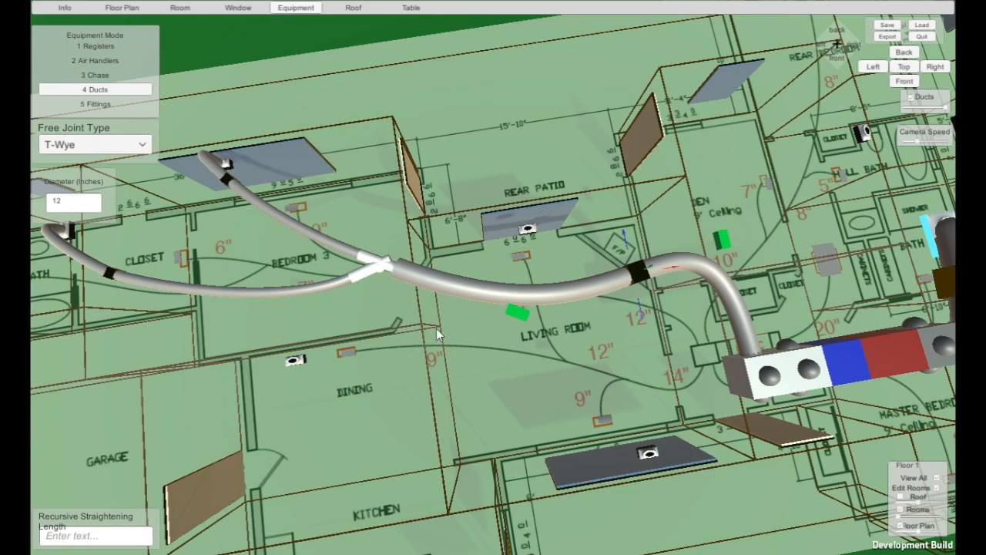
scroll(446, 330, "down", 1)
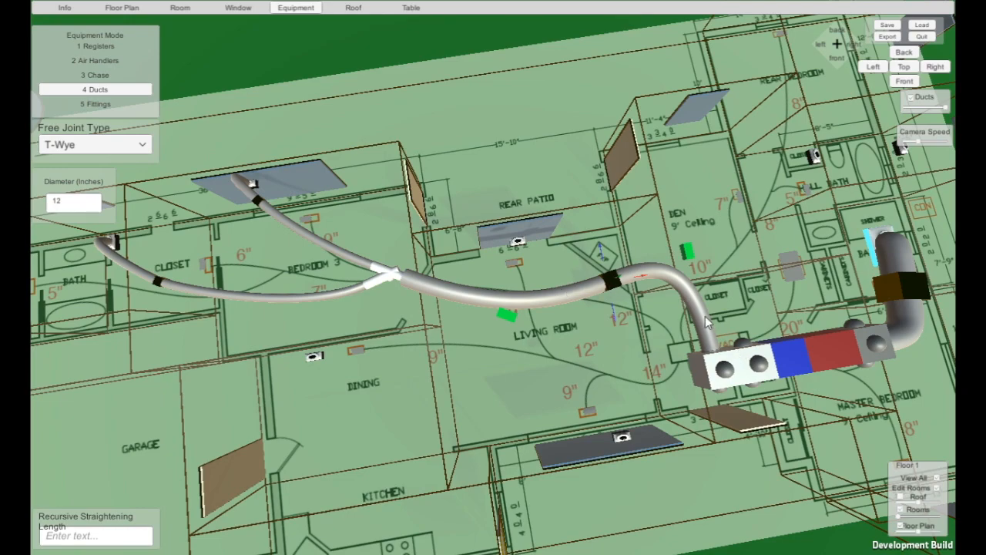
middle_click_drag(585, 352, 605, 353)
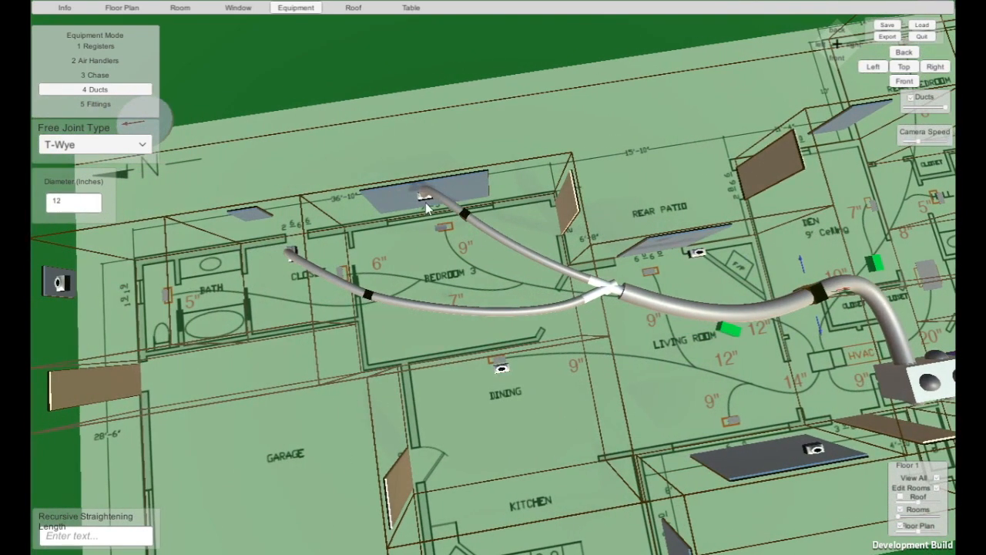
left_click(466, 216)
left_click(85, 202)
type("9")
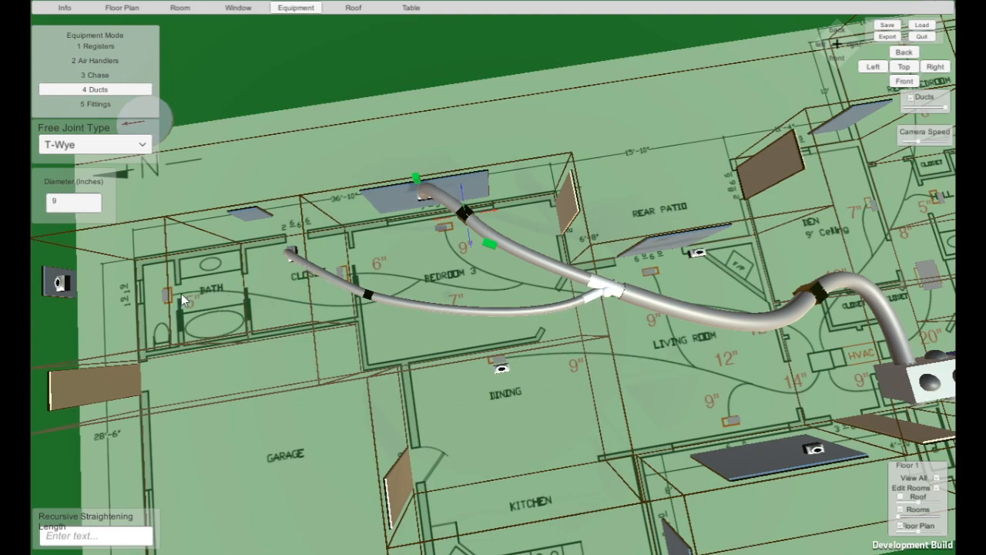
Insert a second T-Wye joint at the midpoint of the Closet branch and rotate its open end toward the Bath
left_click(366, 292)
key("j")
key("r")
key("r")
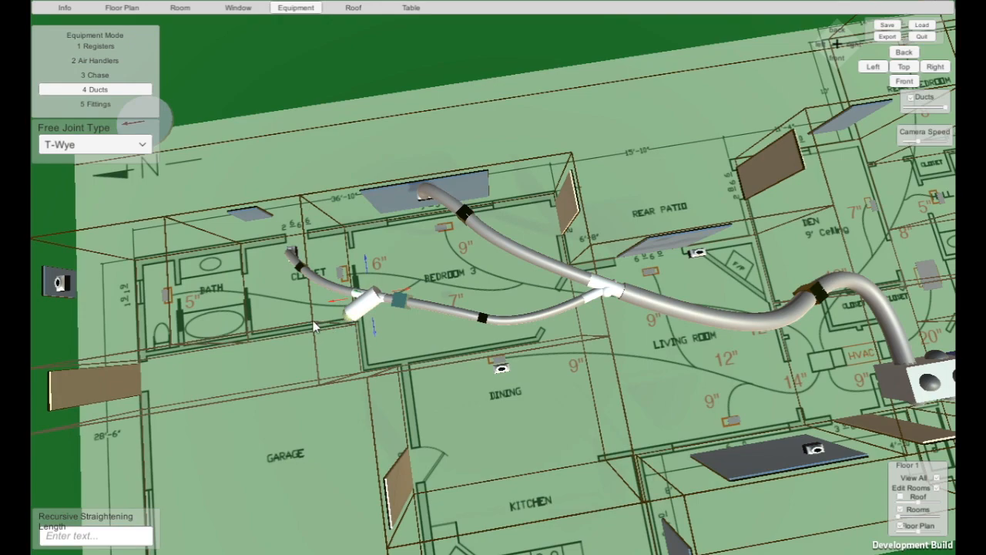
middle_click_drag(381, 321, 397, 319)
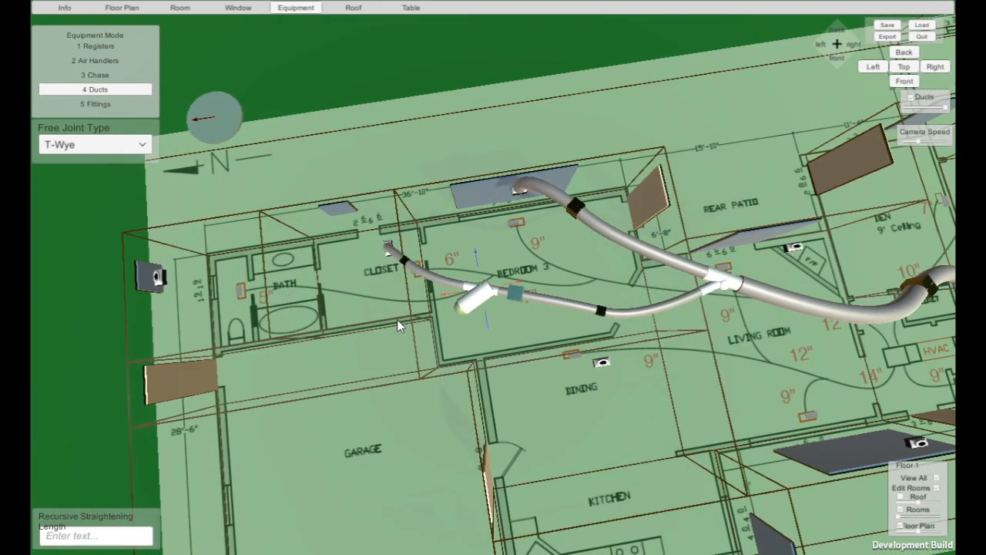
Run a duct from the second T-Wye to the register beyond the Bath, reposition its midpoint over the plan's duct line, and set its diameter to 5 inches
left_click(457, 308)
left_click(179, 296)
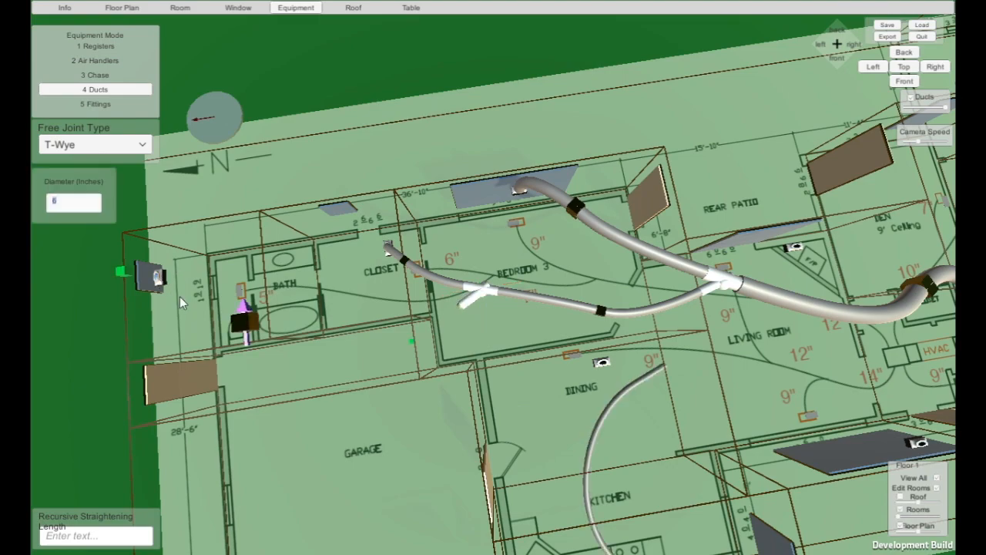
left_click_drag(245, 328, 294, 291)
left_click(79, 203)
type("5")
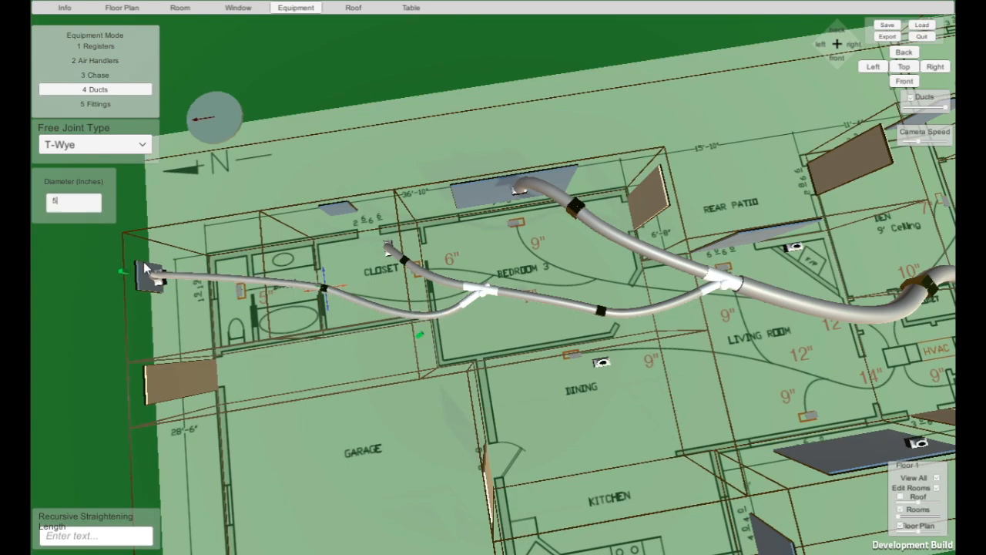
Set the diameter of the duct between the two T-Wye joints to 7 inches, and select the Closet register's duct
scroll(404, 403, "down", 1)
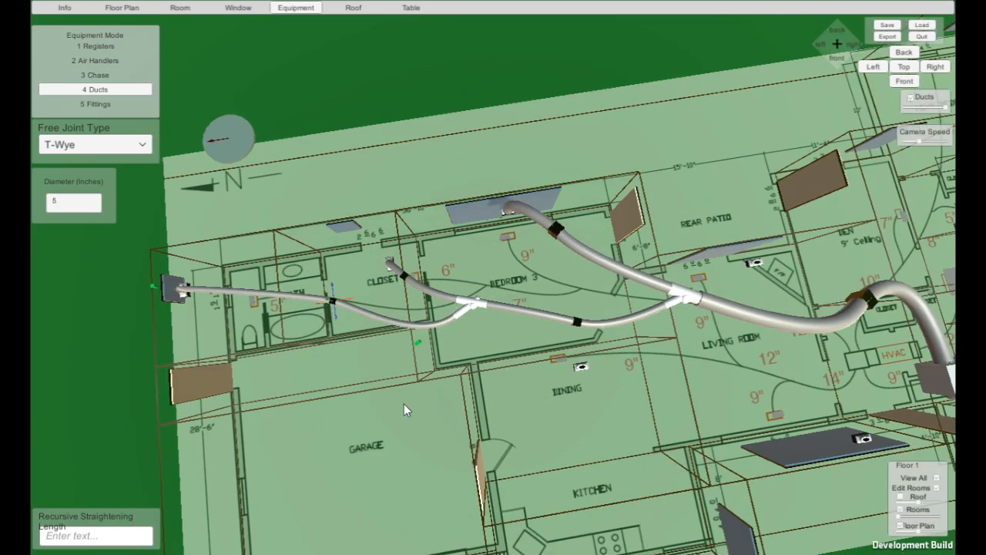
left_click(577, 322)
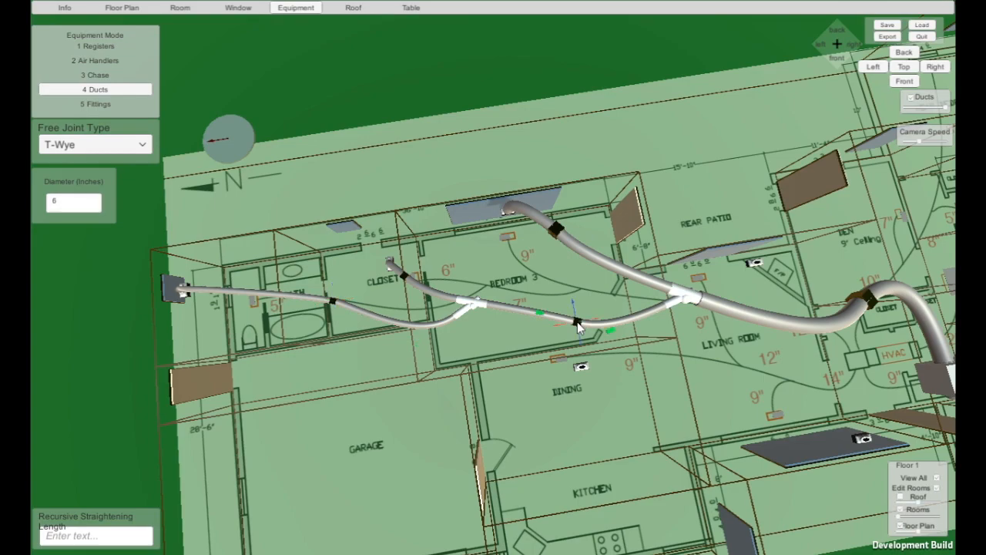
type("7")
left_click(403, 275)
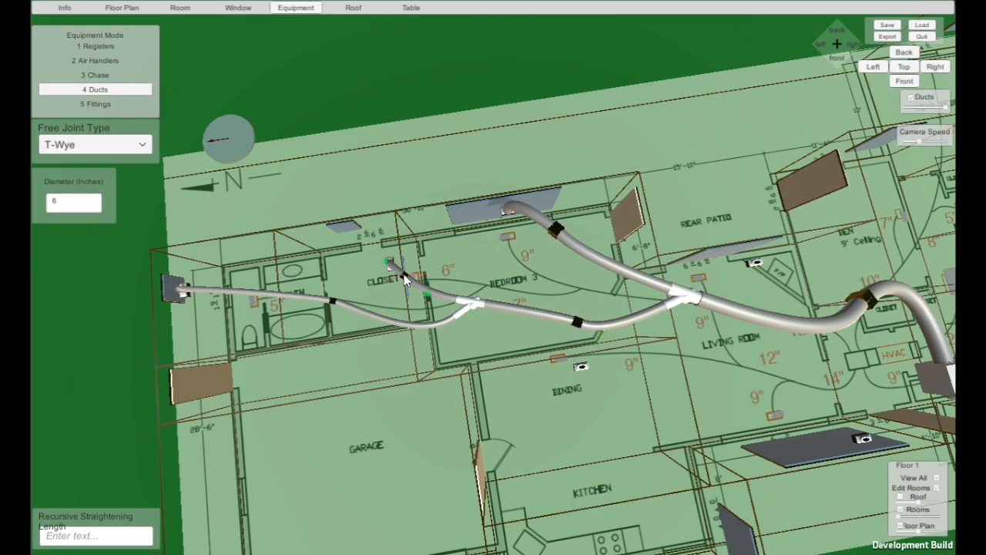
Run a duct from the air handler to the Dining register and insert a T-Wye joint in it
scroll(645, 403, "down", 1)
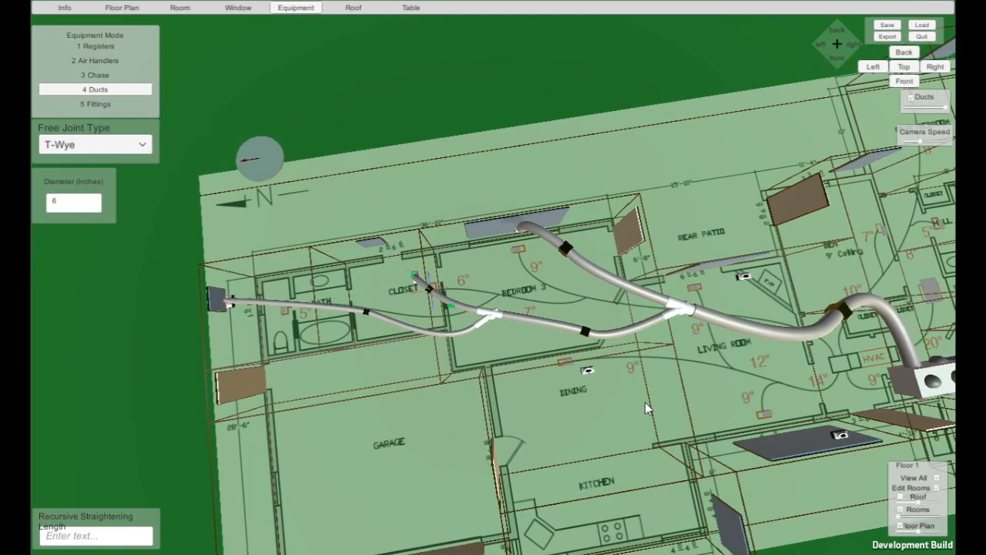
middle_click_drag(645, 402, 607, 385)
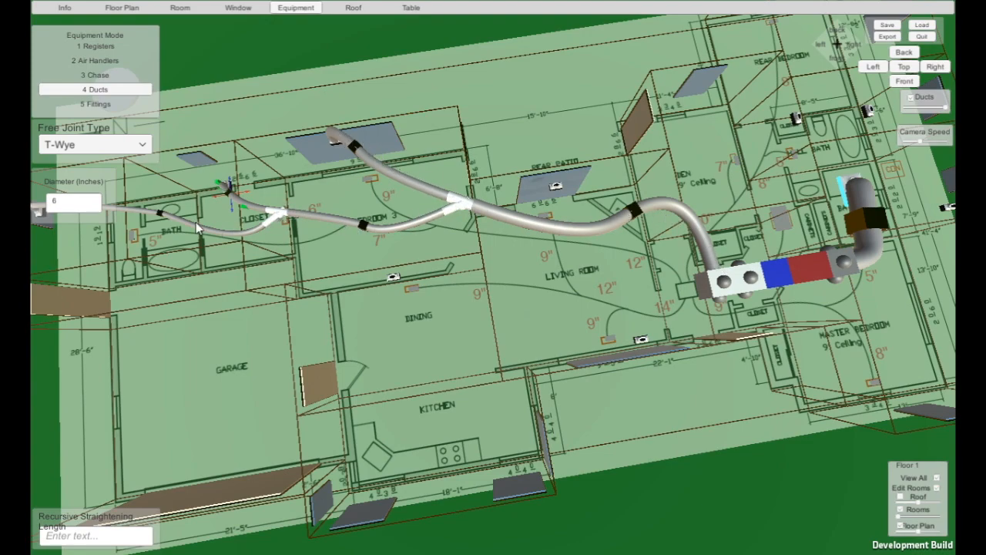
right_click_drag(324, 279, 478, 243)
middle_click_drag(476, 244, 459, 244)
left_click(625, 260)
left_click(308, 213)
left_click(553, 282)
Rotate the T-Wye's open end and run a branch duct from it to the Living Room register
scroll(570, 296, "up", 3)
key("5")
middle_click_drag(558, 255, 534, 55)
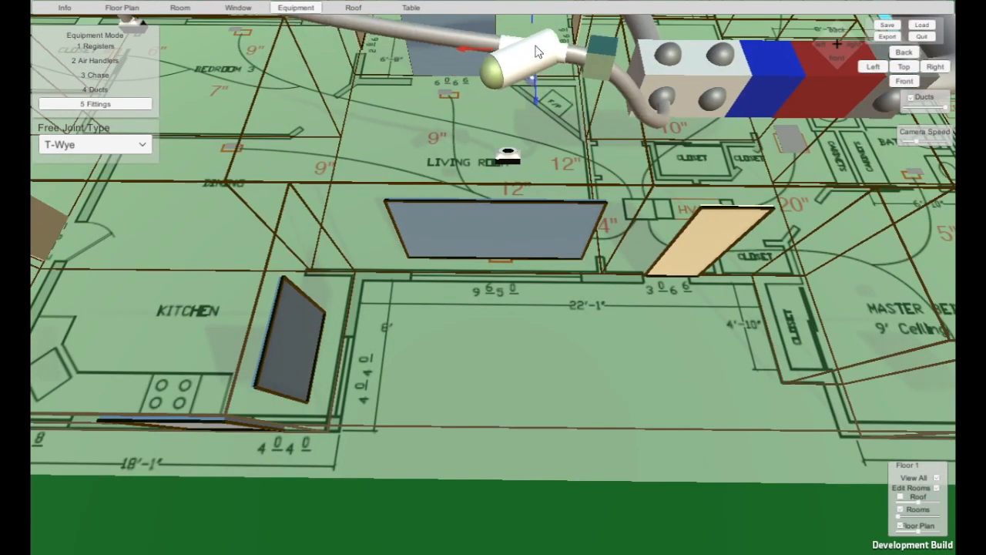
key("4")
left_click(489, 80)
middle_click_drag(488, 79, 498, 264)
key("Tab")
middle_click_drag(392, 207, 451, 257)
left_click_drag(369, 151, 607, 212)
middle_click_drag(607, 216, 608, 252)
left_click(568, 352)
left_click(569, 300)
Set the diameter of the Living Room register's branch duct to 9 inches
middle_click_drag(317, 325, 462, 324)
left_click(549, 229)
left_click(56, 204)
type("9")
scroll(614, 379, "down", 3)
Run a duct from the air handler to the Rear Bedroom register
left_click(578, 308)
middle_click_drag(616, 335, 554, 259)
mouse_move(684, 336)
middle_mouse_down()
mouse_move(587, 307)
mouse_move(731, 230)
mouse_move(587, 182)
mouse_move(543, 404)
middle_mouse_up()
left_click(542, 401)
left_click(747, 27)
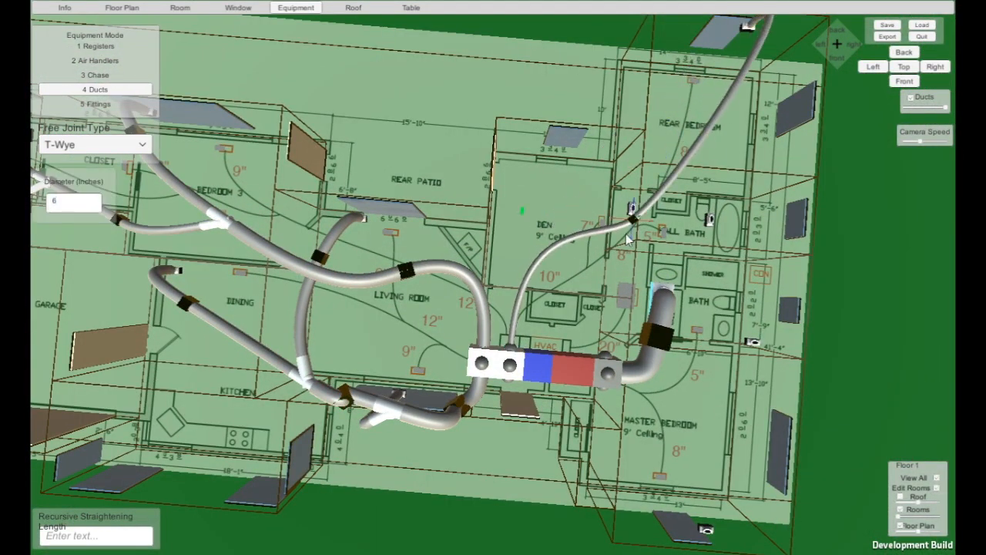
Insert T-Wye joints in the Rear Bedroom duct for the Den and Hall Bath branches, and set the Rear Bedroom duct's diameter to 8 inches
left_click(597, 274)
left_click(734, 73)
type("8")
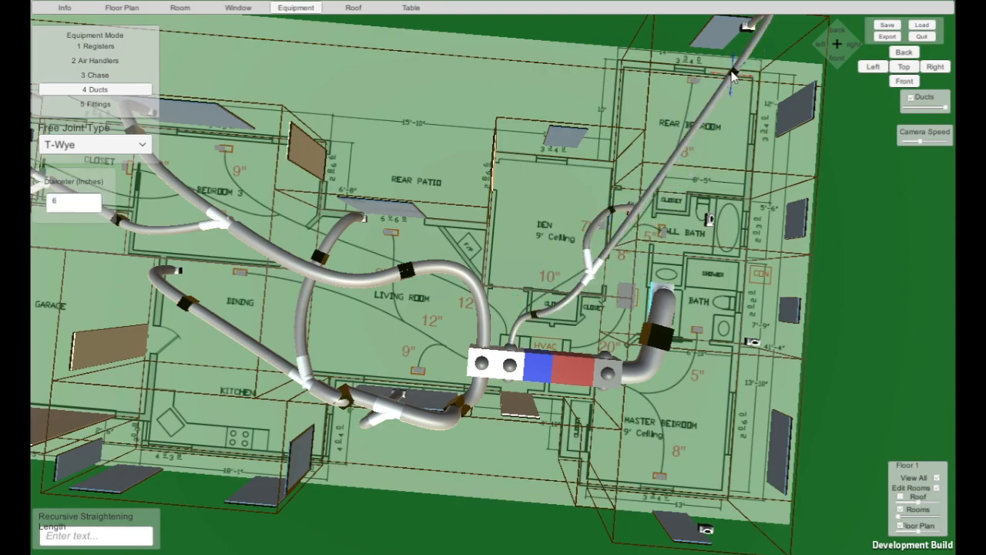
key("Return")
left_click(630, 222)
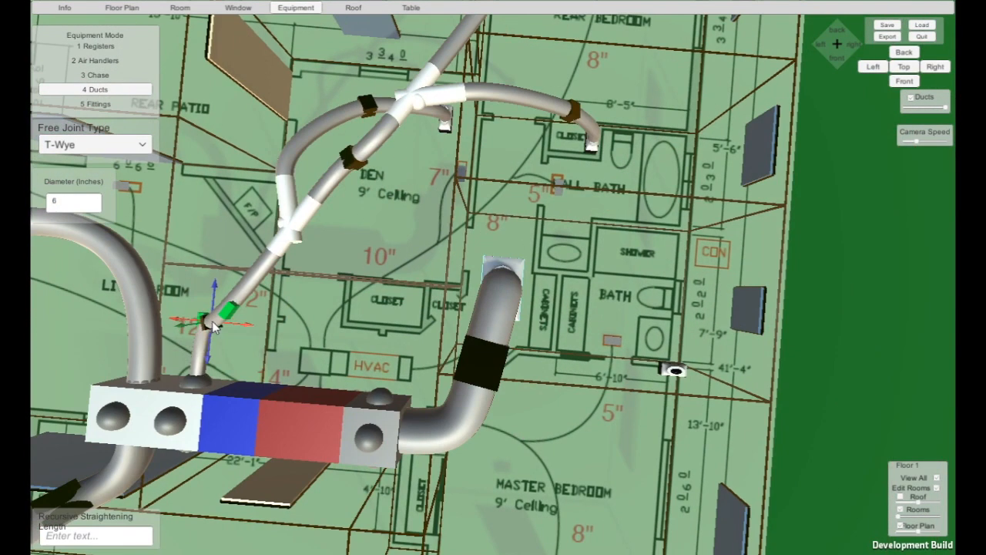
Set the diameter of the duct between the air handler and the Den branch's T-Wye to 10 inches
left_click(215, 252)
left_click(203, 322)
type("10")
key("Return")
Set the Den branch duct's diameter to 7 inches and change the diameter of the Hall Bath branch
left_click(370, 105)
type("7")
key("Return")
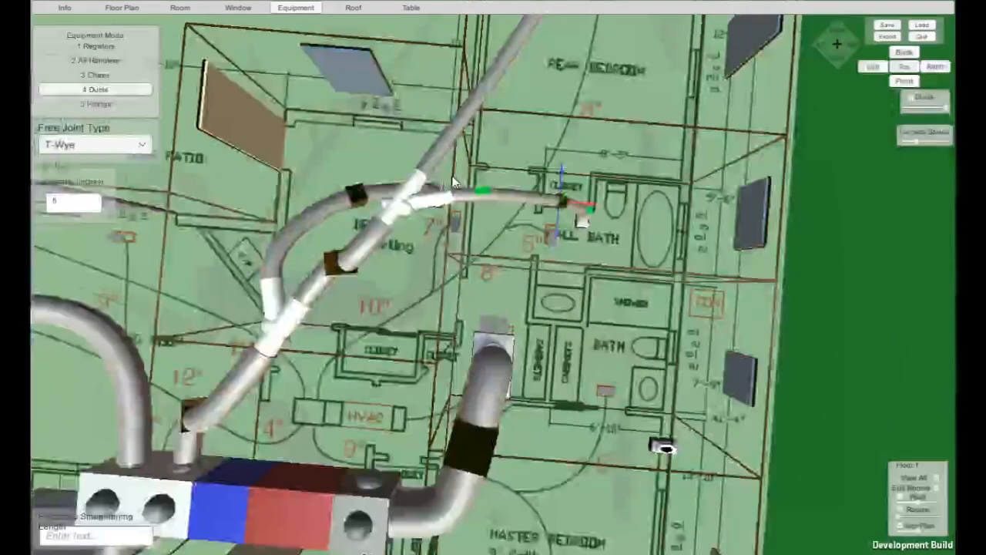
left_click(72, 201)
type("8")
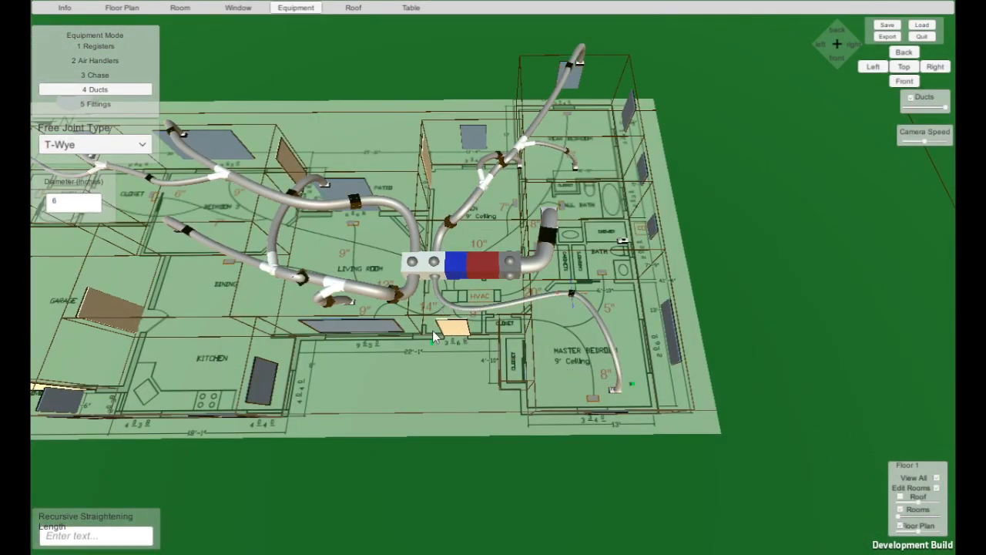
Insert a T-Wye joint at the midpoint of the Master Bedroom duct and run a branch to the Bath register
left_click(572, 294)
left_click(621, 242)
Set the Master Bedroom register's duct to 8 inches and the duct between the air handler and its T-Wye to 9 inches
left_click(76, 202)
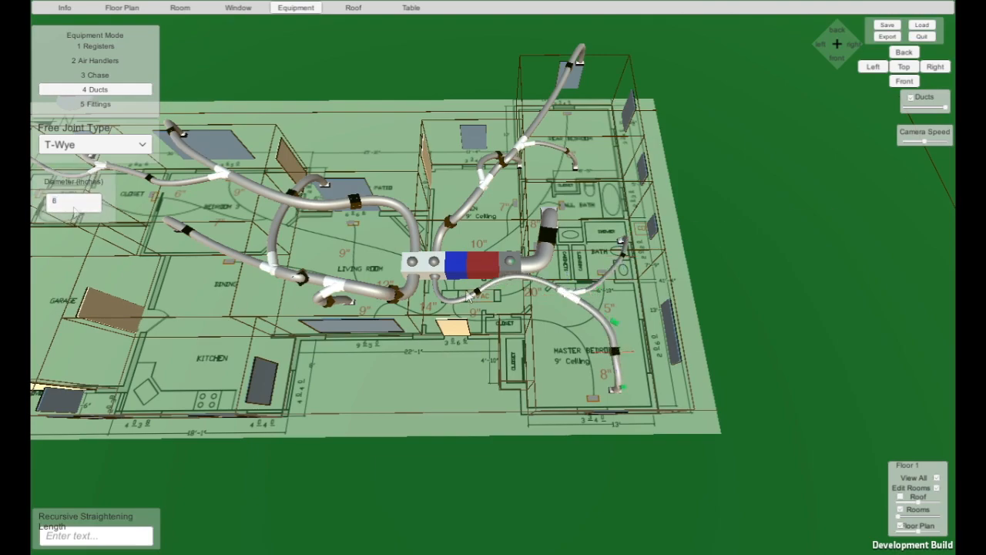
left_click(74, 206)
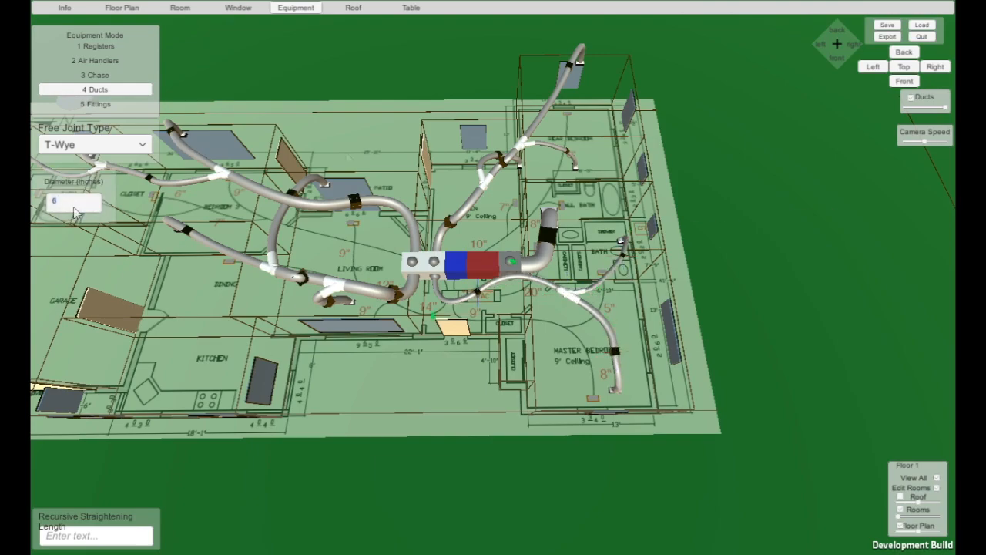
type("8")
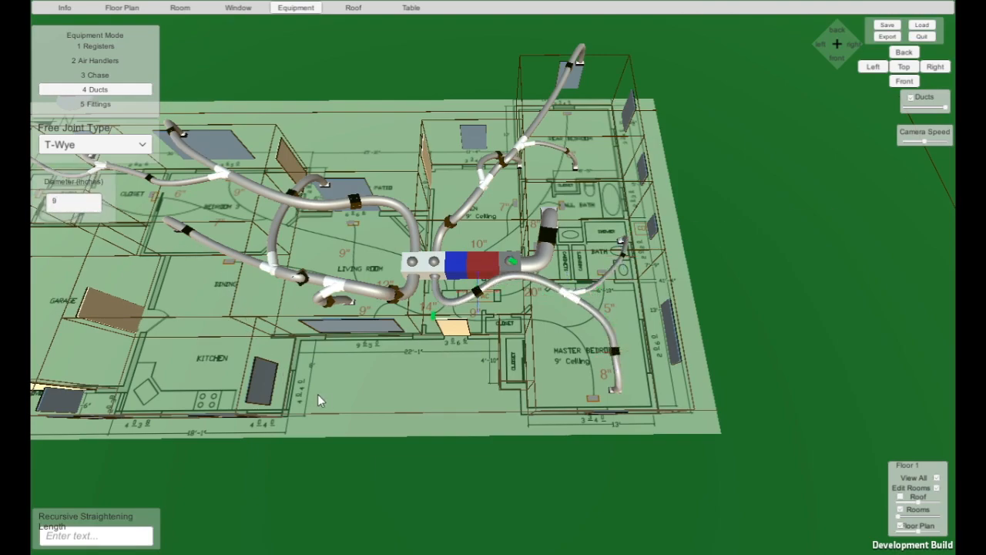
Examine the duct layout in roof mode from all sides, checking the T-Wye joints and bends over the Living Room up close
left_click(352, 8)
right_click_drag(400, 325, 241, 271)
right_click_drag(393, 284, 406, 281)
right_click_drag(519, 280, 289, 297)
right_click_drag(445, 254, 308, 281)
right_click_drag(519, 227, 397, 232)
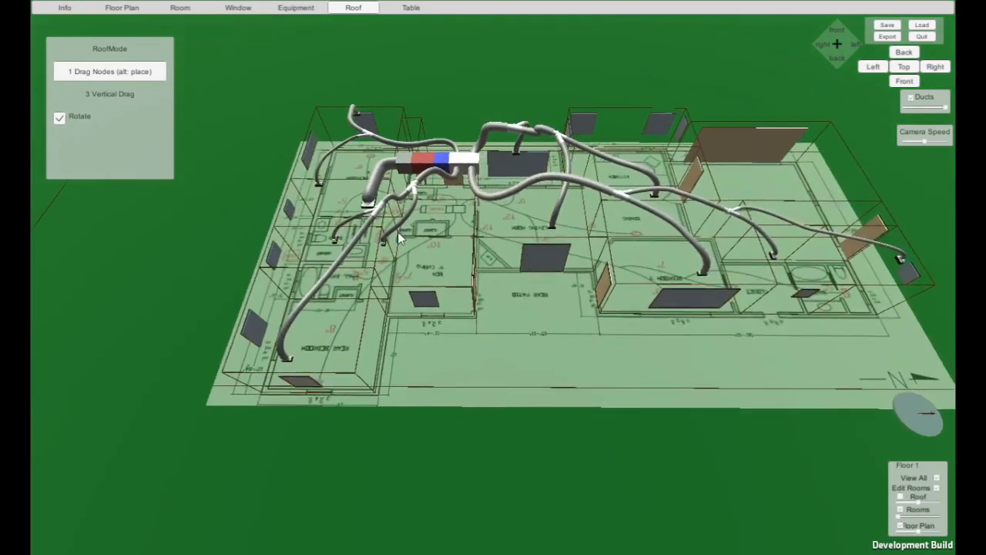
scroll(498, 186, "up", 6)
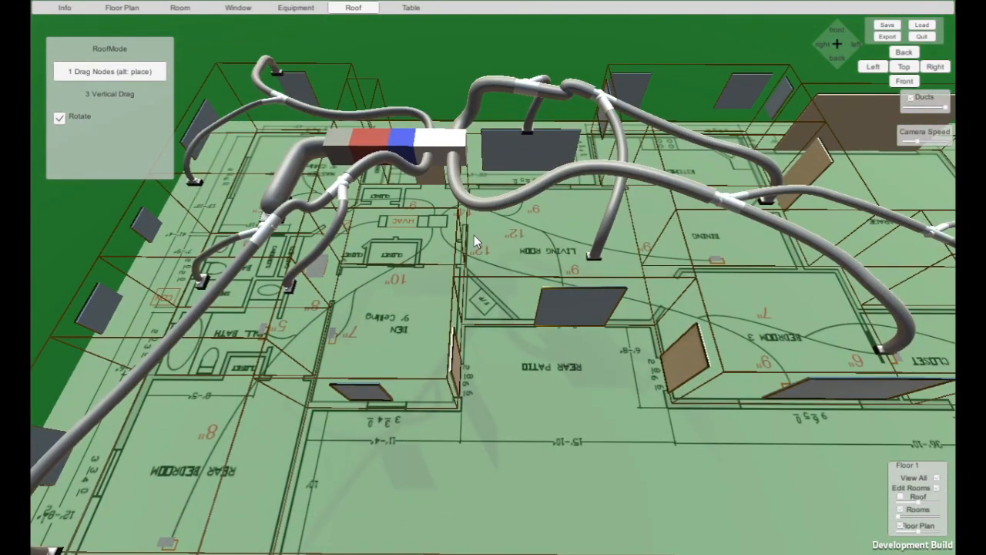
right_click_drag(474, 235, 451, 137)
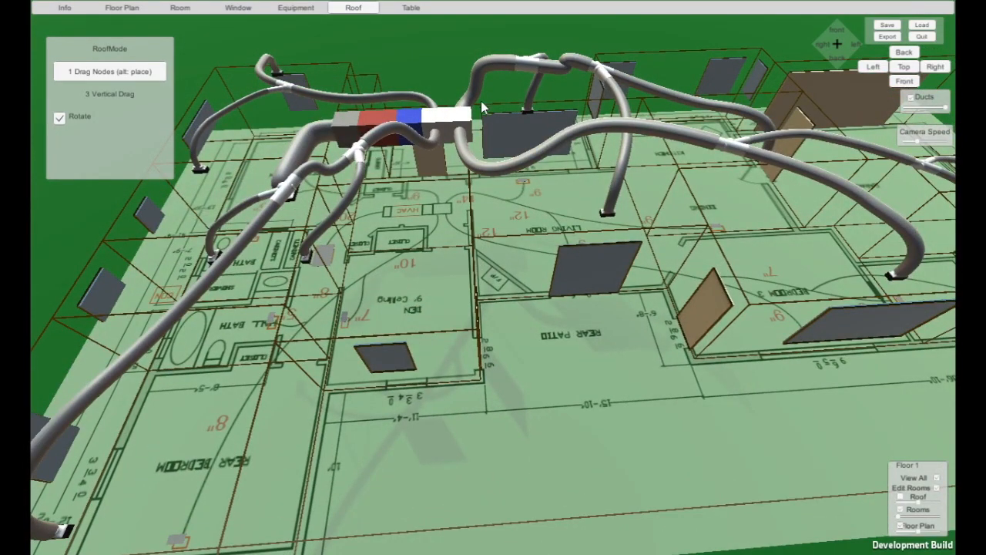
right_click_drag(479, 104, 618, 145)
right_click_drag(525, 148, 623, 154)
right_click_drag(435, 113, 616, 150)
right_click_drag(367, 113, 501, 135)
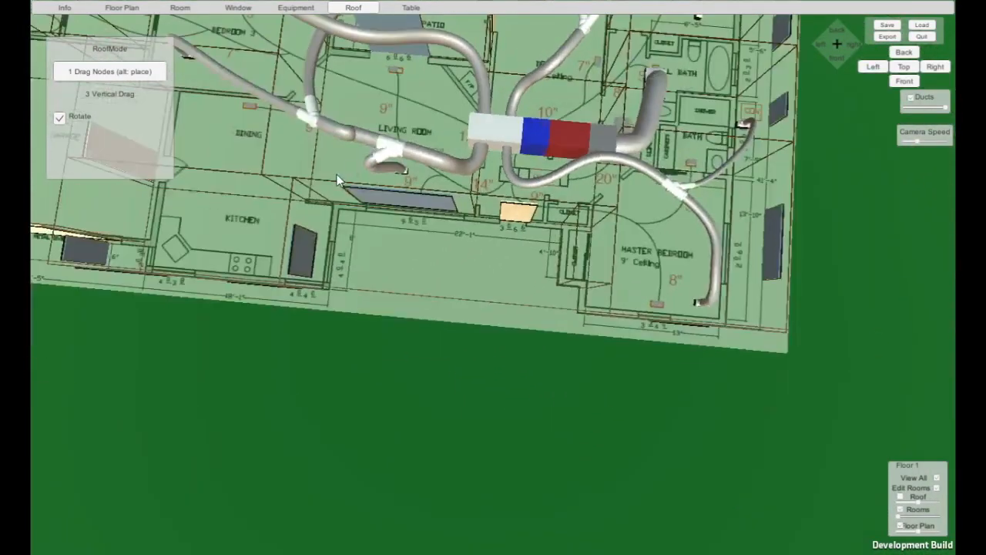
scroll(339, 179, "up", 8)
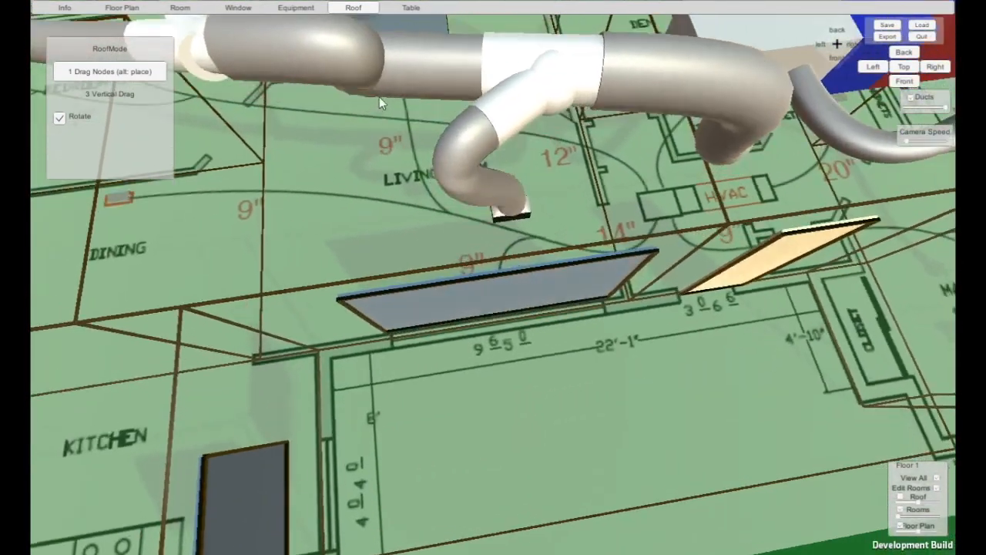
right_click_drag(378, 99, 413, 11)
right_click_drag(408, 166, 408, 80)
middle_click_drag(409, 140, 394, 111)
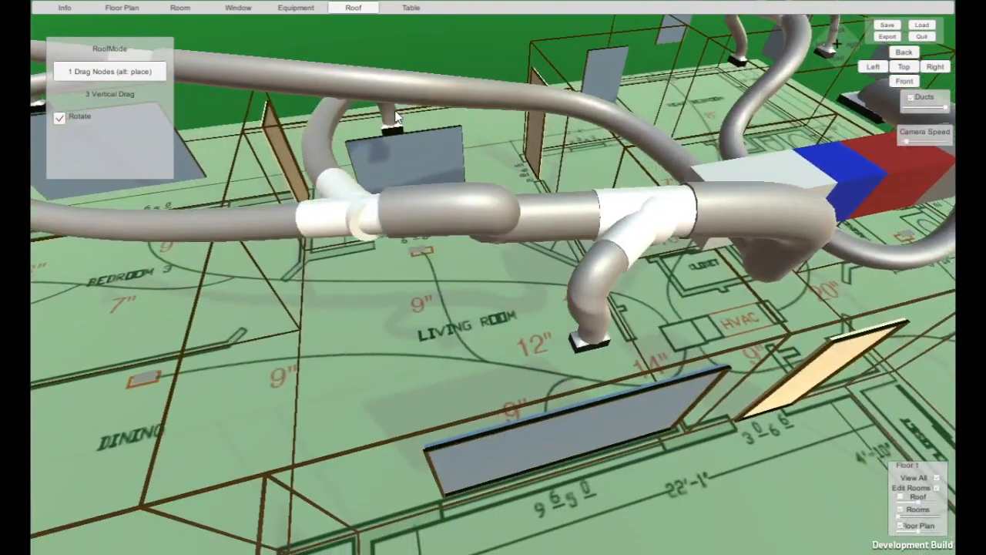
right_click_drag(537, 158, 535, 109)
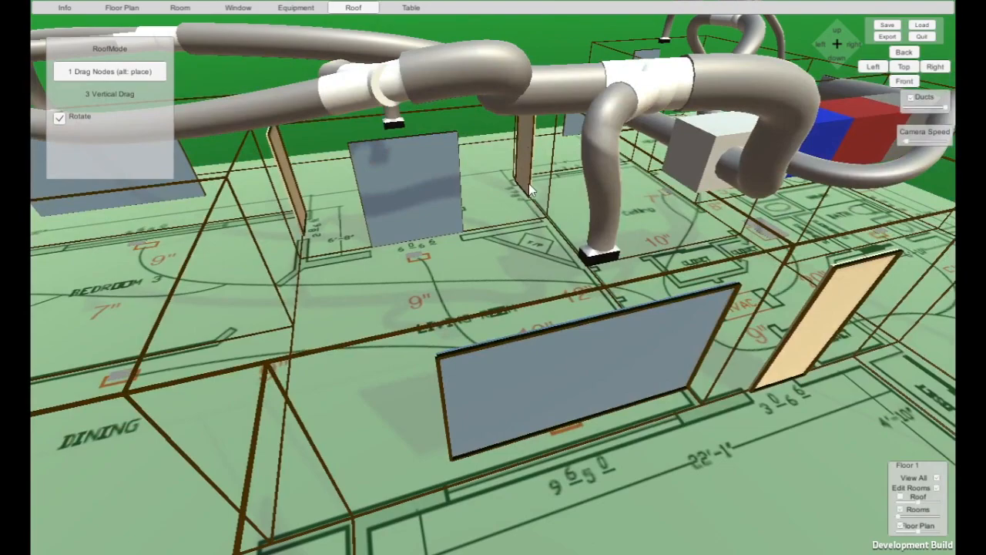
middle_click_drag(500, 187, 487, 188)
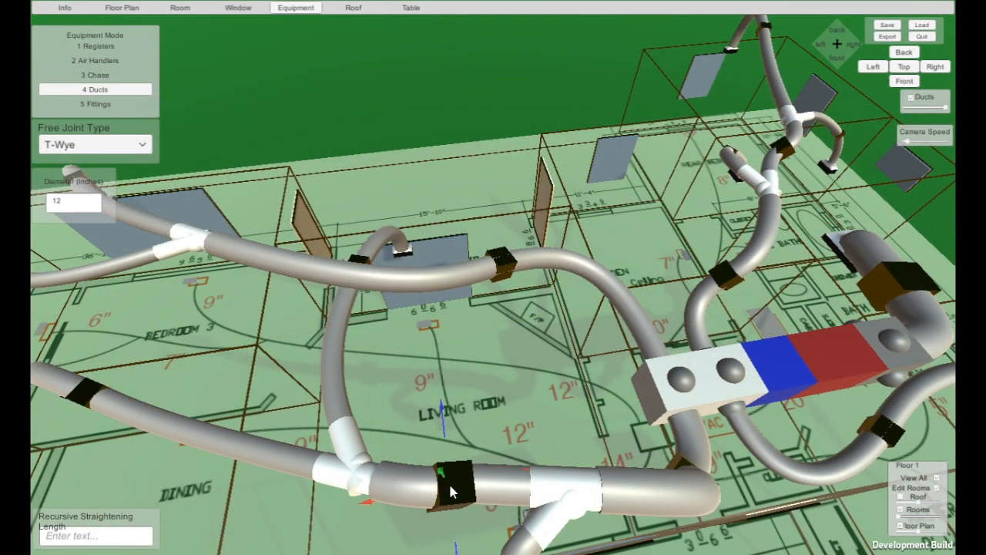
Reposition the midpoint and curve handles of the 12-inch duct between the two Living Room T-Wyes, and straighten the run
left_click(449, 483)
left_click_drag(430, 484, 509, 487)
left_click_drag(405, 483, 400, 487)
left_click(453, 515)
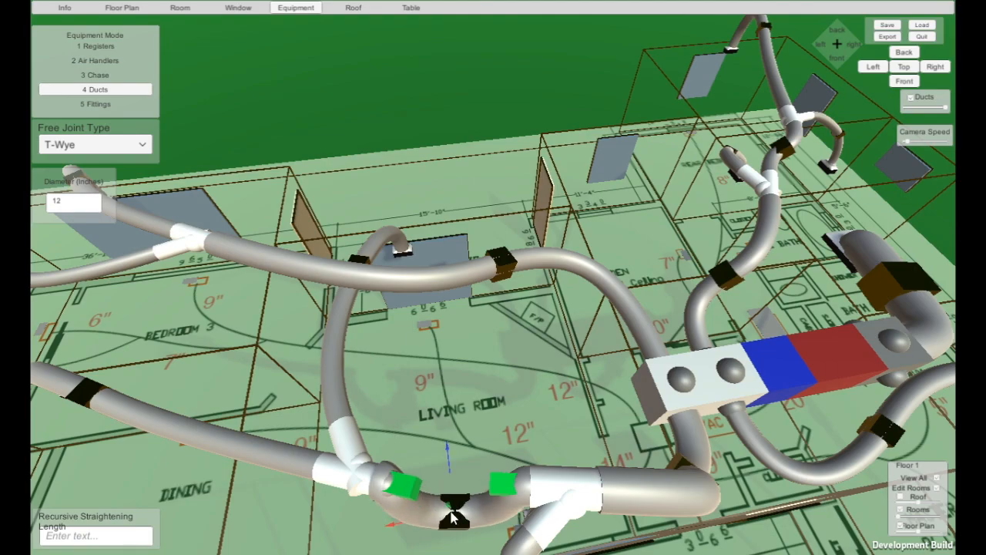
key("s")
right_click_drag(480, 537, 570, 316)
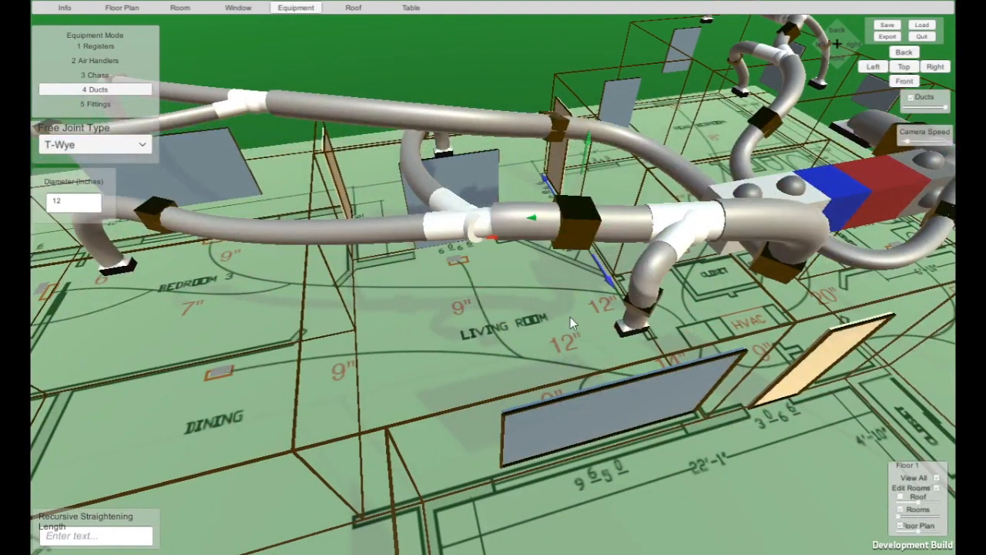
Inspect the heights and bends of the duct runs from low side angles and from above
scroll(577, 293, "down", 2)
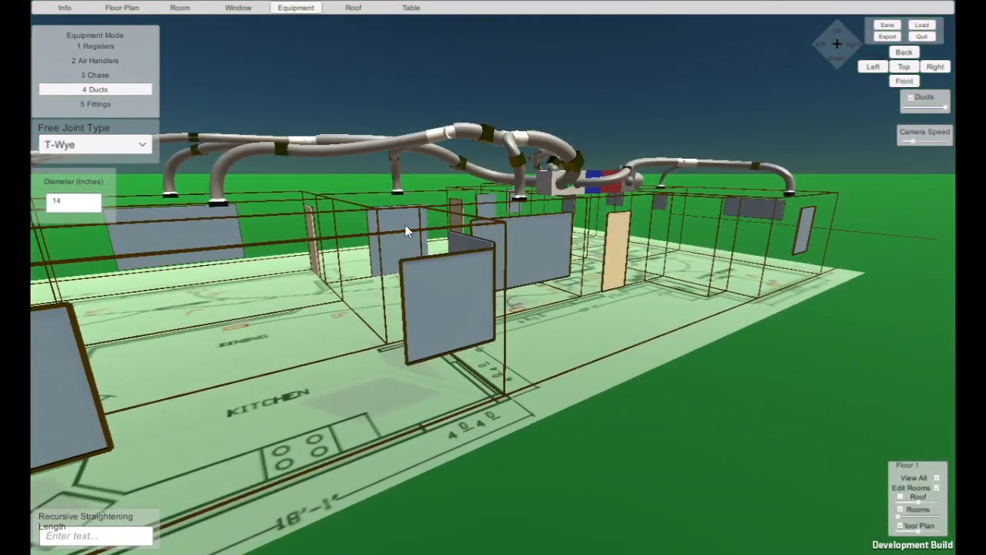
mouse_move(423, 230)
right_mouse_down()
mouse_move(678, 235)
mouse_move(428, 245)
right_mouse_up()
scroll(354, 263, "up", 5)
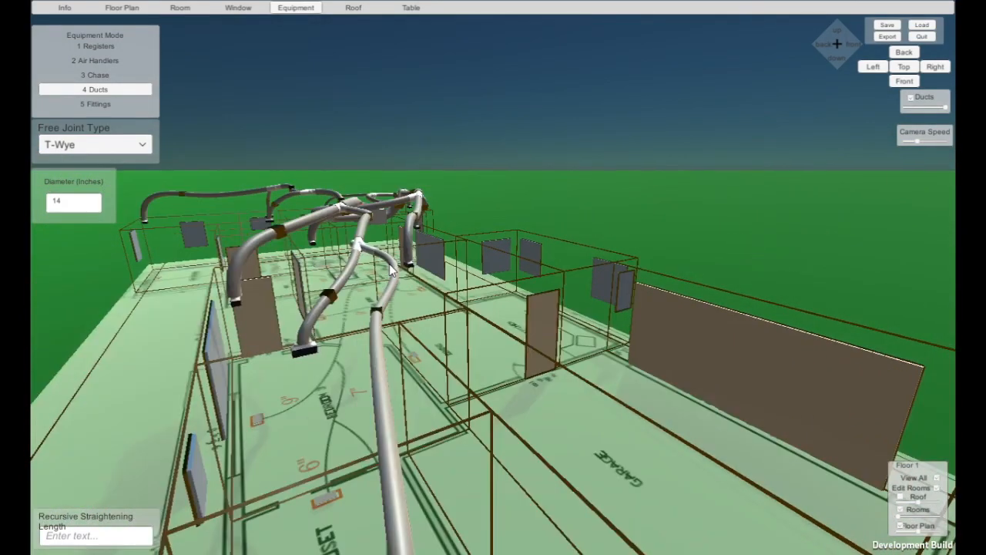
right_click_drag(389, 263, 517, 291)
right_click_drag(373, 347, 454, 352)
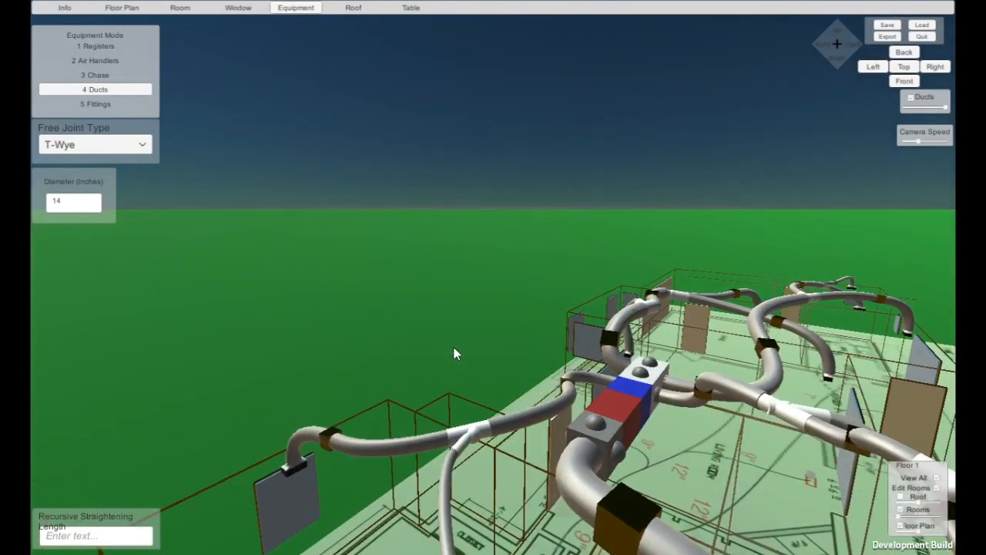
left_click(914, 67)
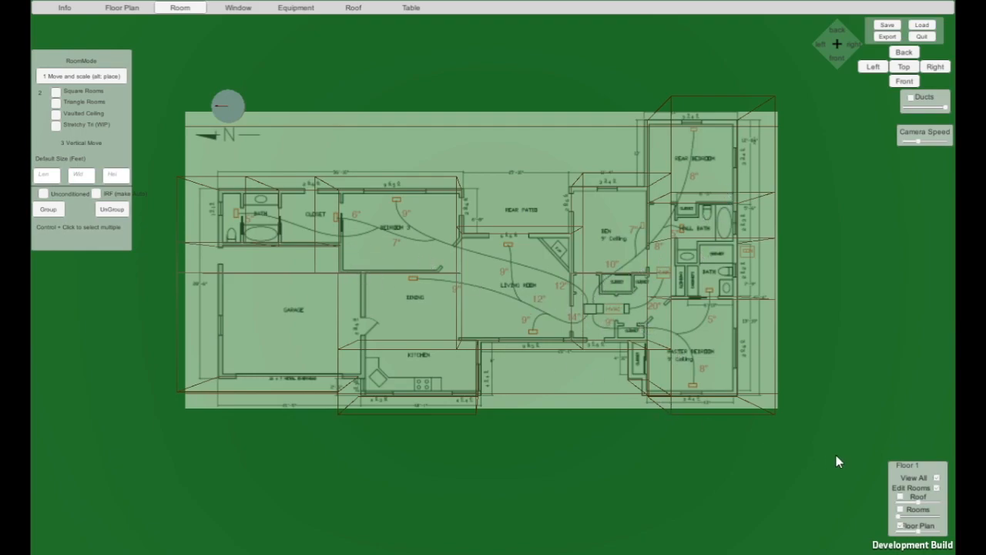
Turn off room editing and examine the whole house with its shaded rooms and ducts from above and from the front
left_click(930, 487)
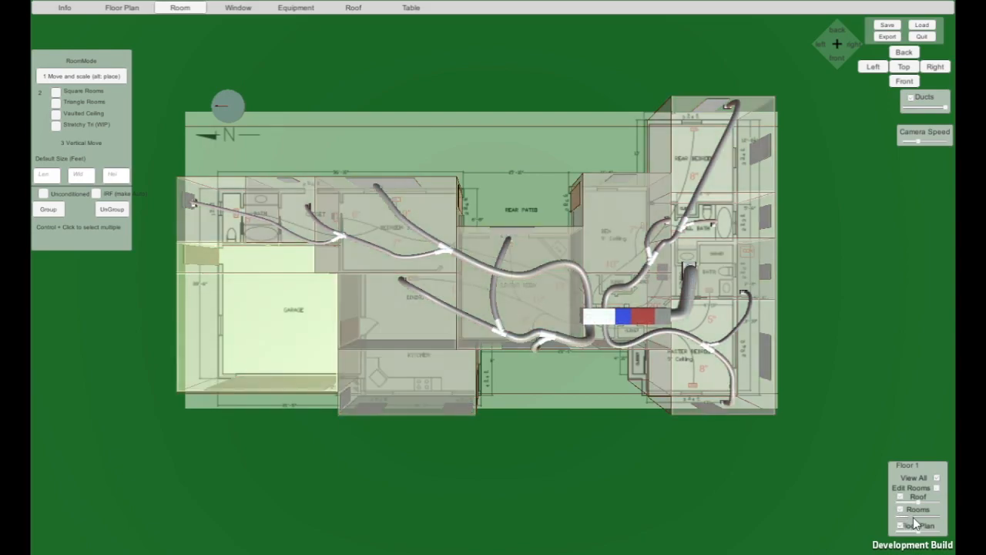
right_click_drag(756, 495, 655, 223)
middle_click_drag(587, 477, 591, 368)
right_click_drag(590, 368, 578, 449)
middle_click_drag(578, 450, 581, 381)
right_click_drag(580, 381, 632, 353)
scroll(575, 183, "up", 4)
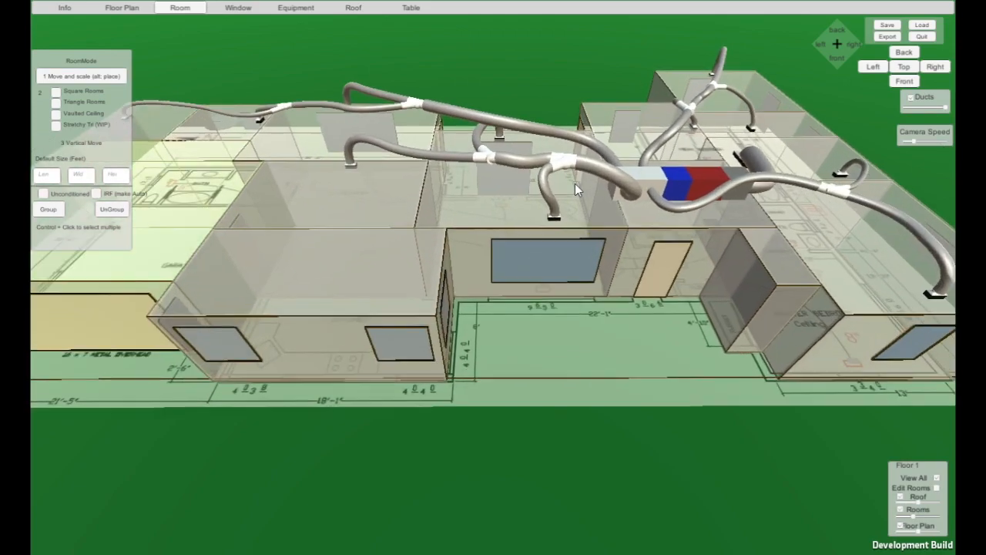
scroll(574, 184, "down", 4)
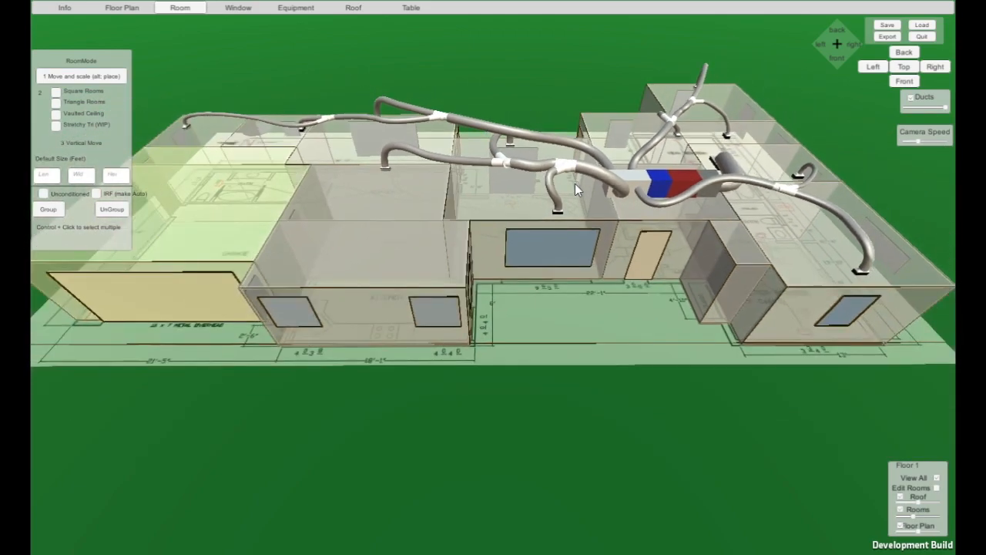
right_click_drag(777, 199, 813, 206)
scroll(403, 184, "down", 1)
right_click_drag(558, 218, 553, 220)
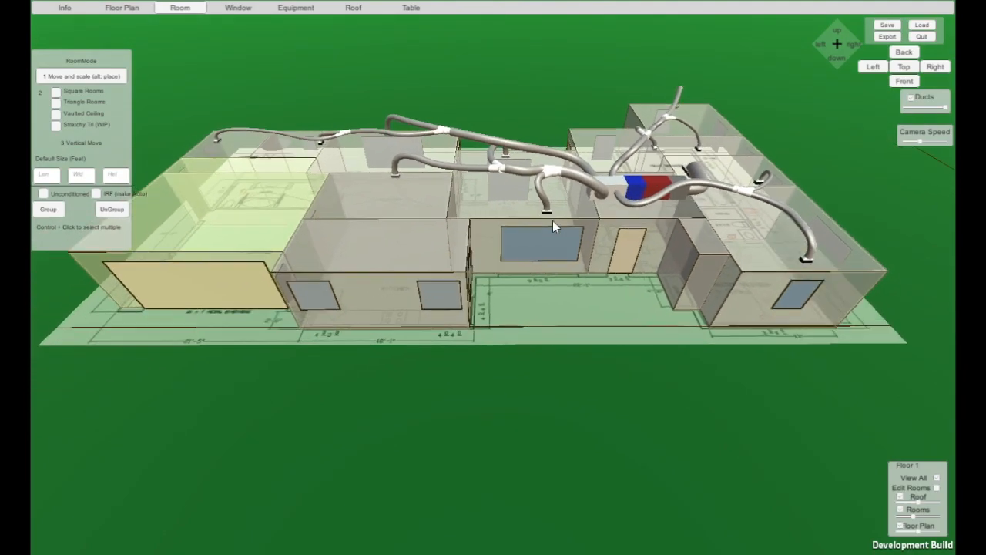